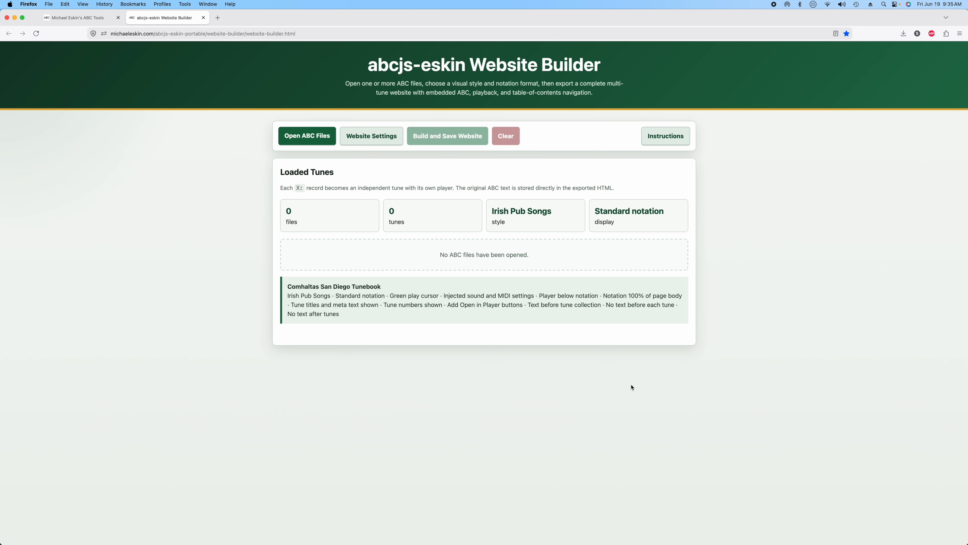
- Load the 4-8-26 Comhaltas tunebook master .abc file, browse its 120 tunes, and open Website Settings
left_click(310, 137)
double_click(365, 145)
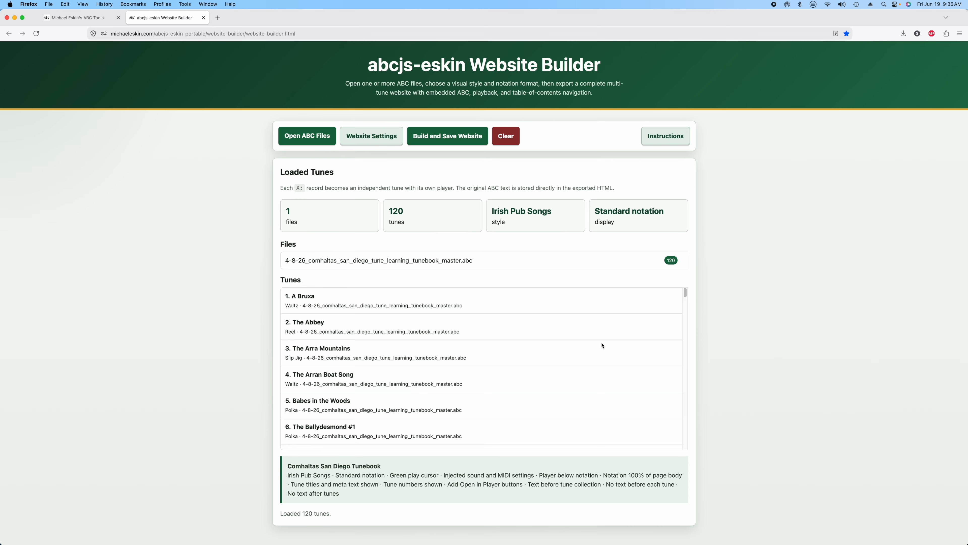
scroll(602, 345, "down", 20)
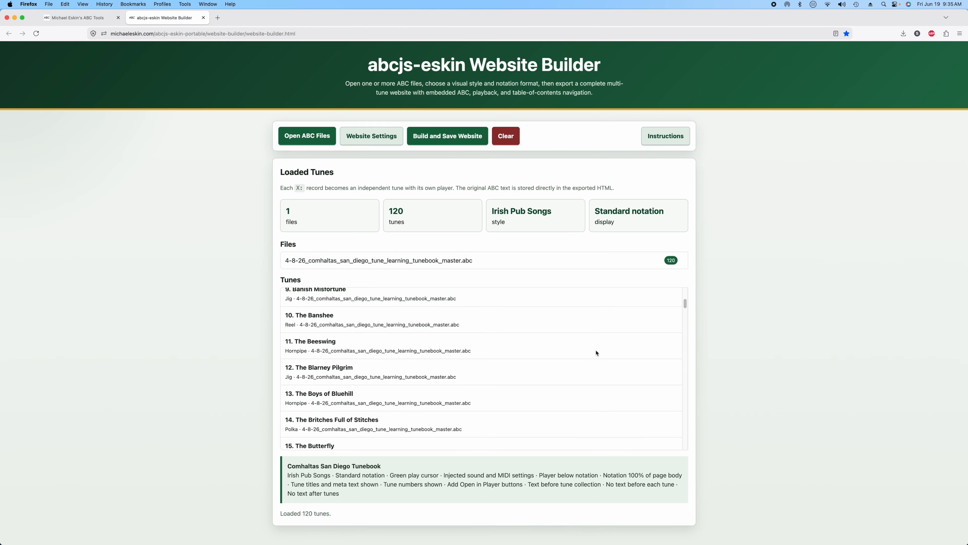
scroll(576, 345, "up", 20)
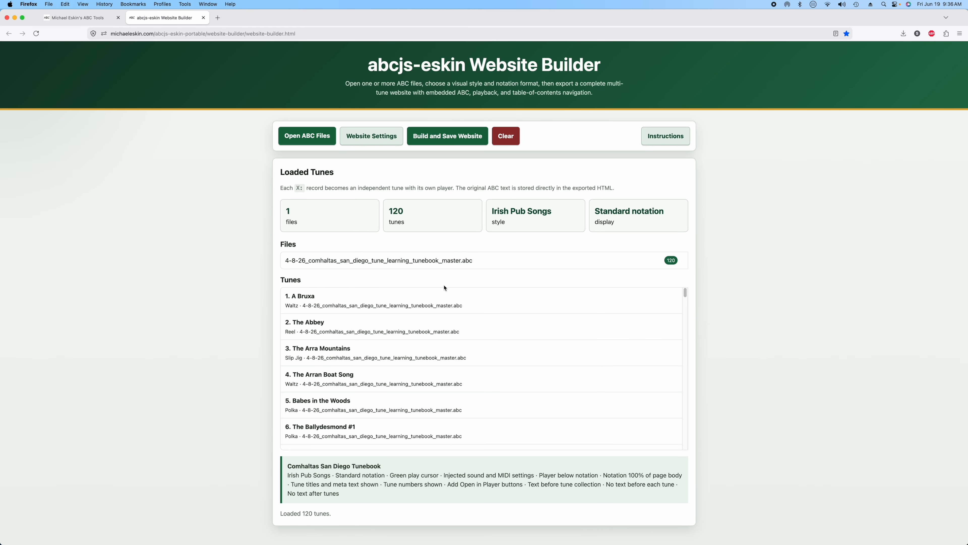
left_click(366, 145)
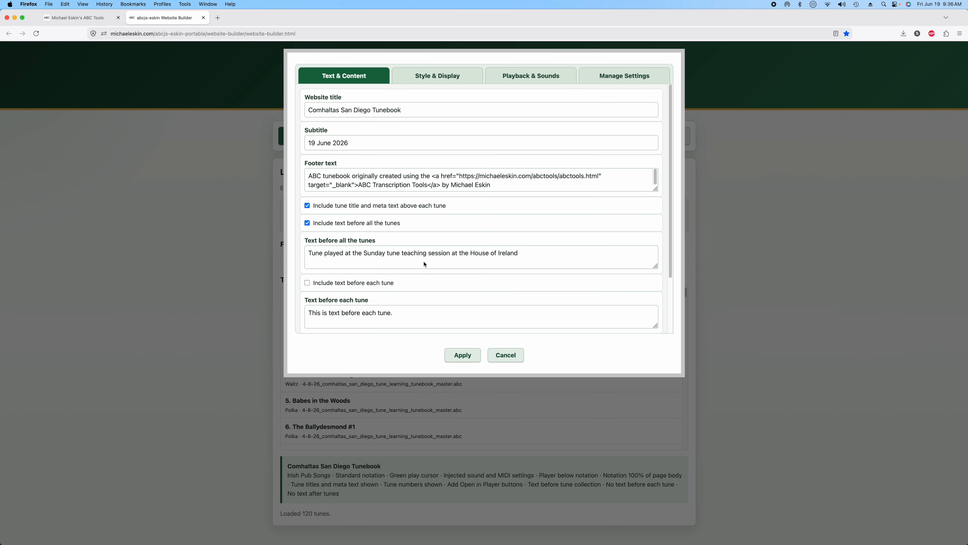
- Review the Text & Content settings: title 'Comhaltas San Diego Tunebook' and subtitle '19 June 2026'
scroll(423, 267, "down", 3)
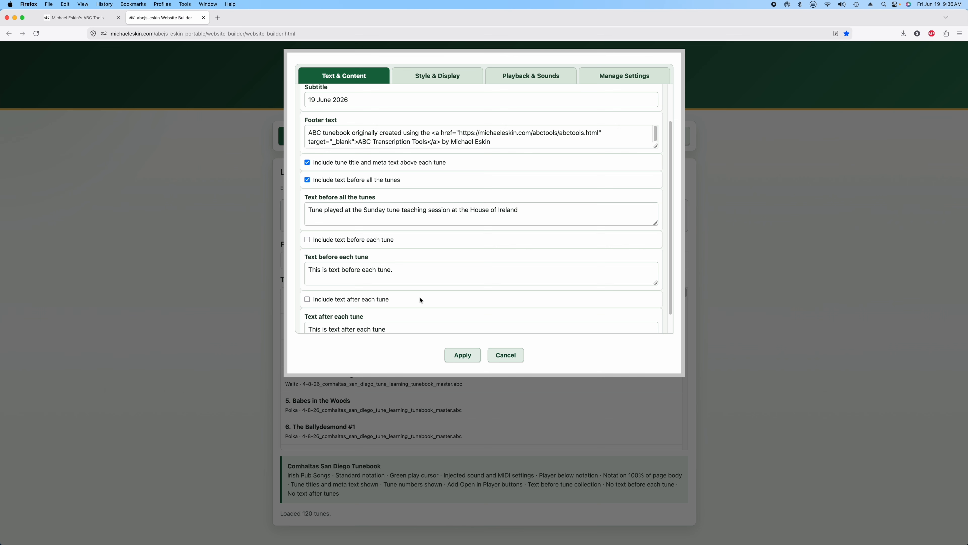
scroll(421, 300, "down", 1)
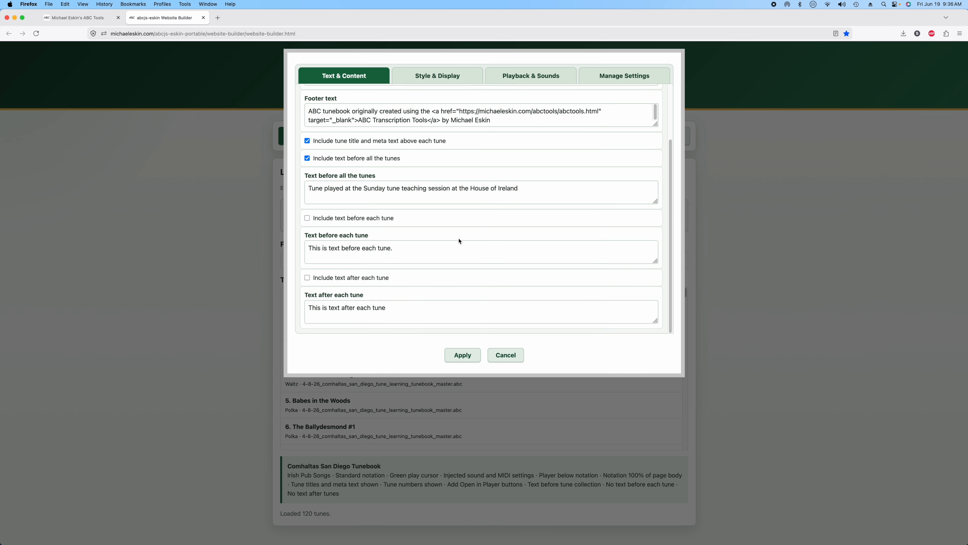
scroll(460, 241, "up", 4)
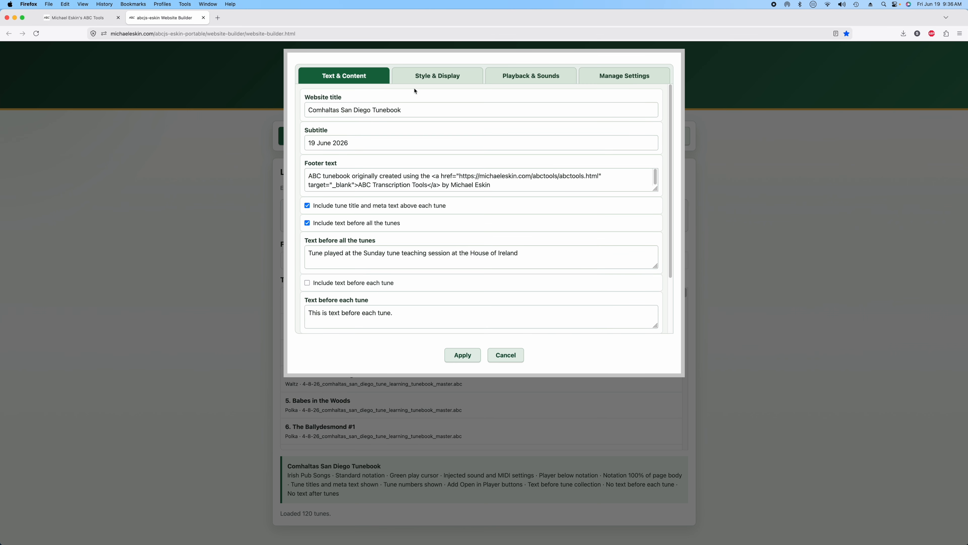
left_click(423, 79)
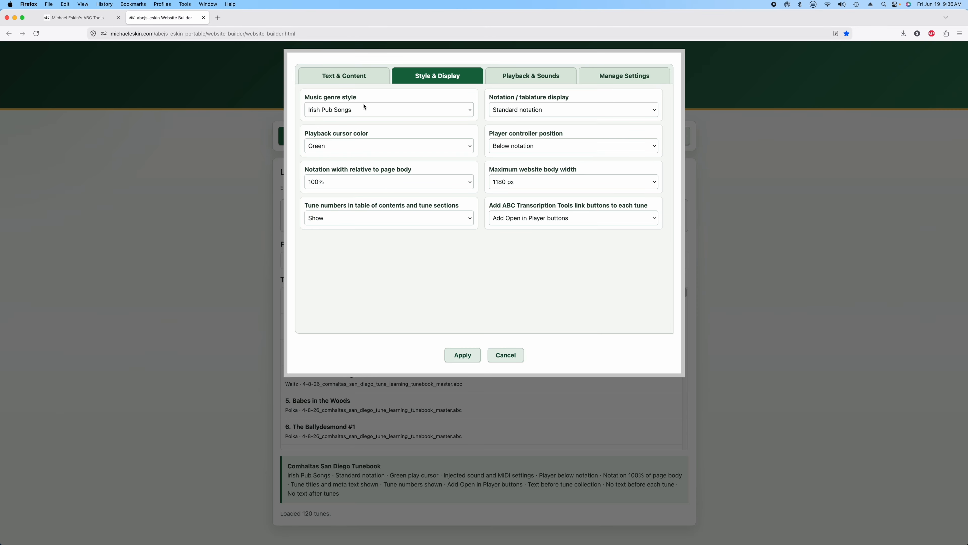
- Check the genre and notation choices, keeping Irish Pub Songs and Standard notation
left_click(364, 112)
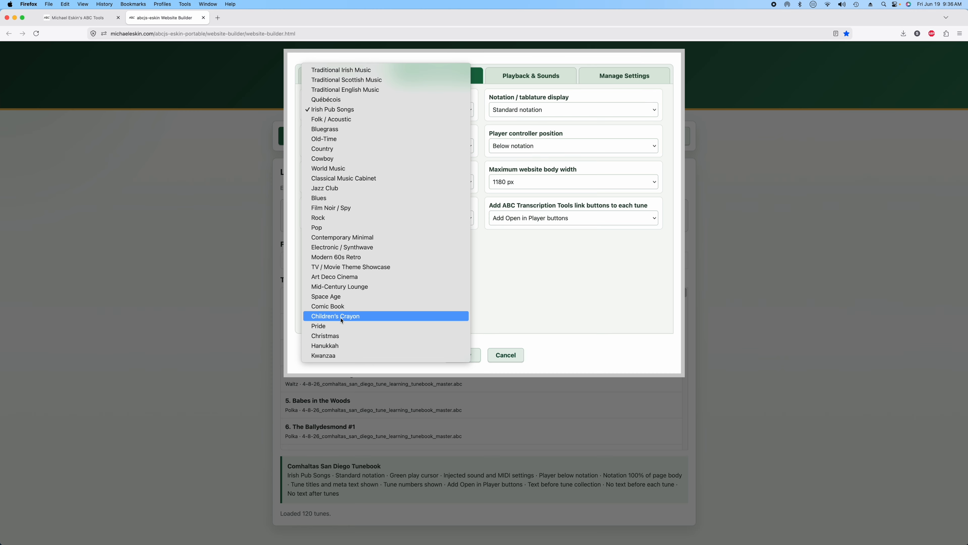
left_click(334, 110)
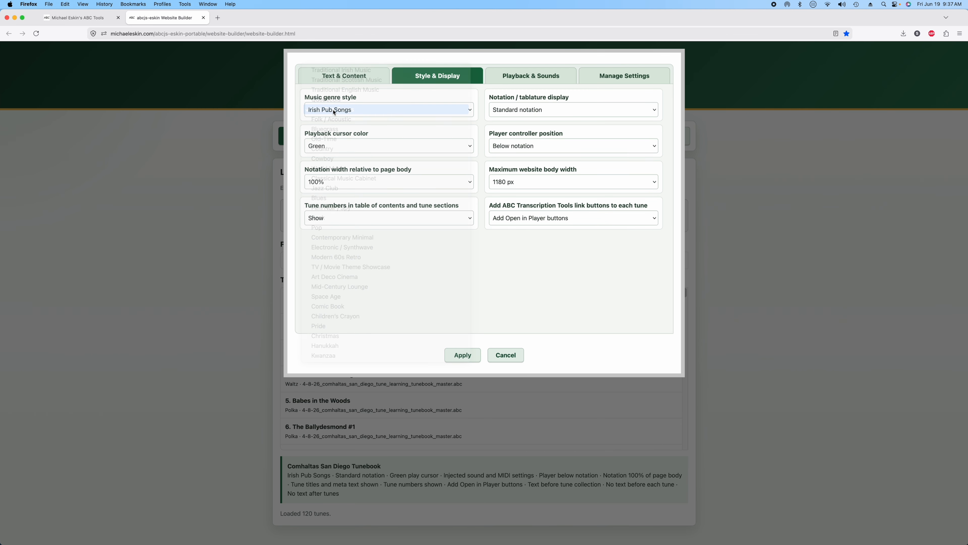
left_click(557, 109)
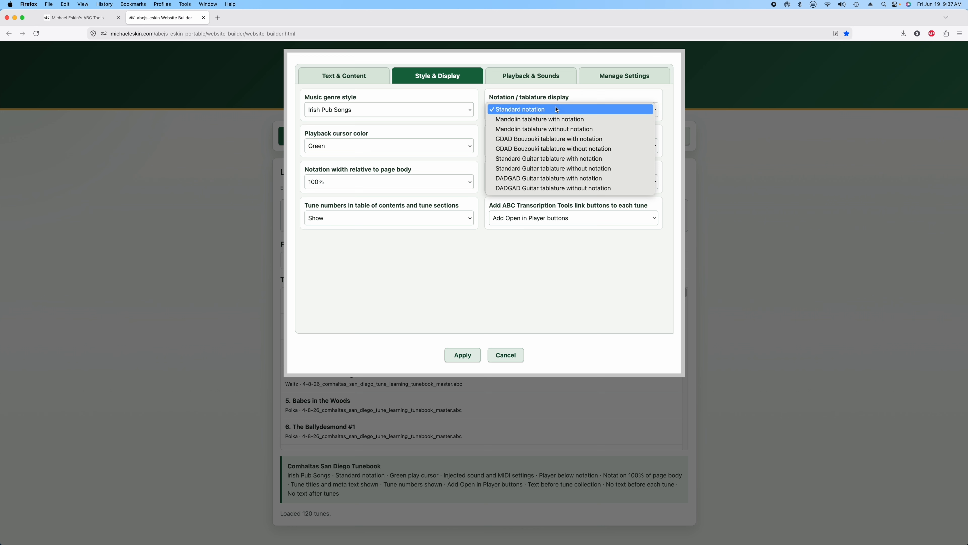
left_click(557, 110)
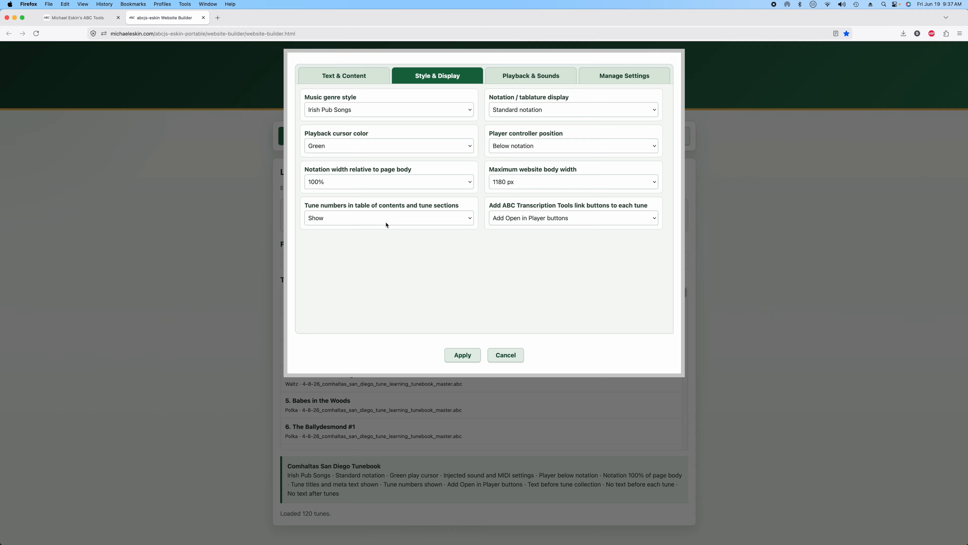
- Keep tune numbers shown and the Open in Player link buttons unchanged
left_click(386, 225)
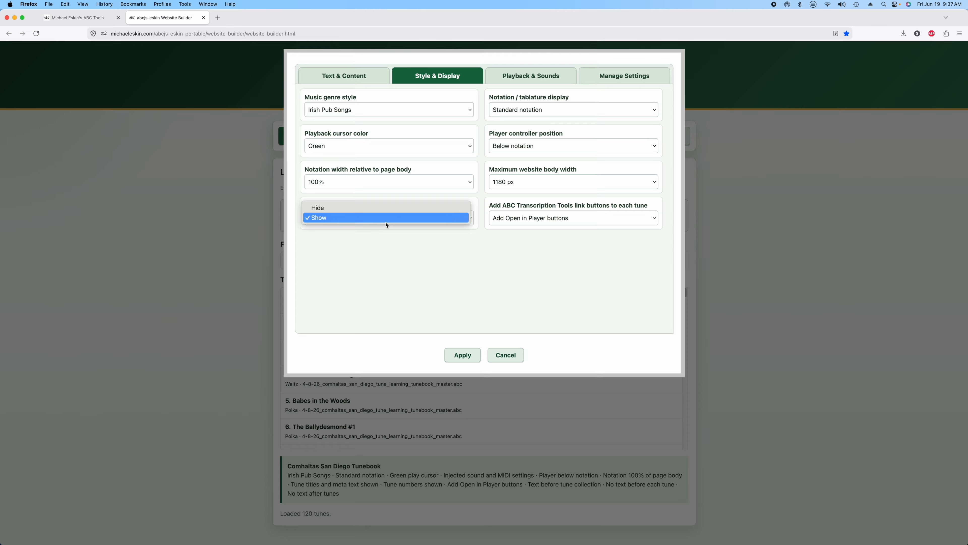
left_click(378, 238)
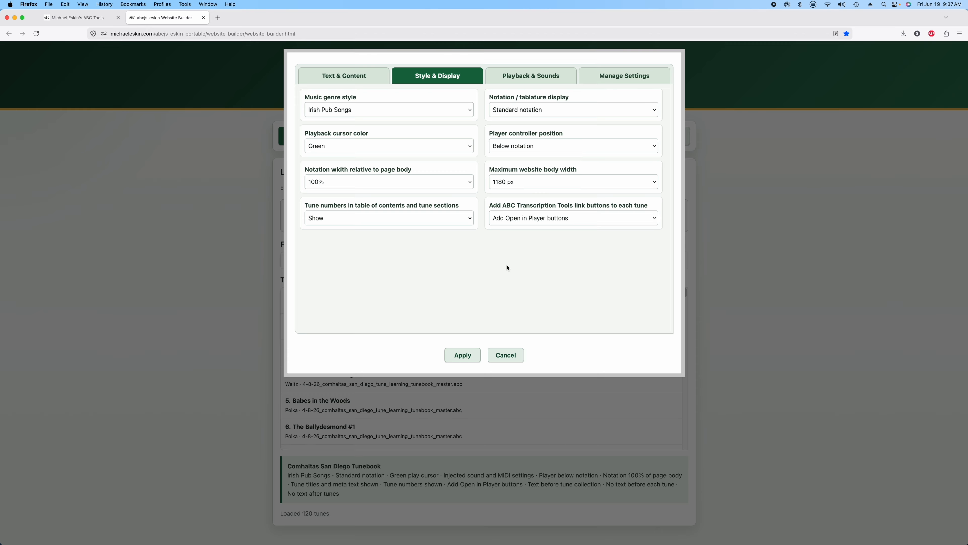
left_click(527, 221)
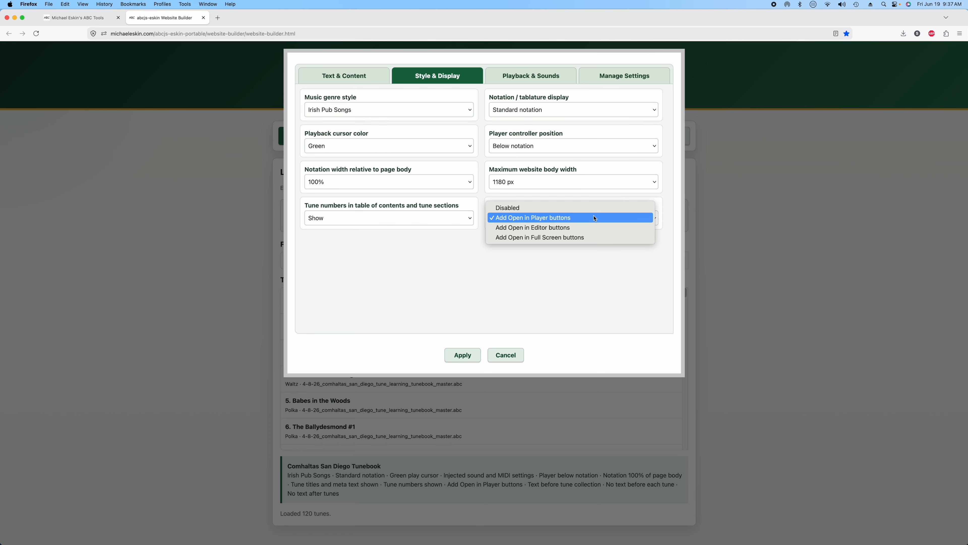
left_click(528, 291)
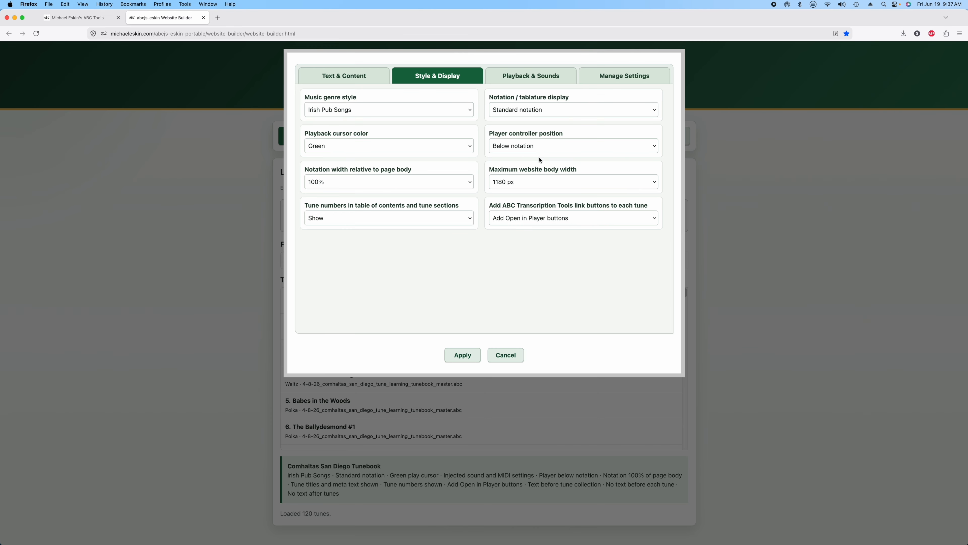
left_click(529, 73)
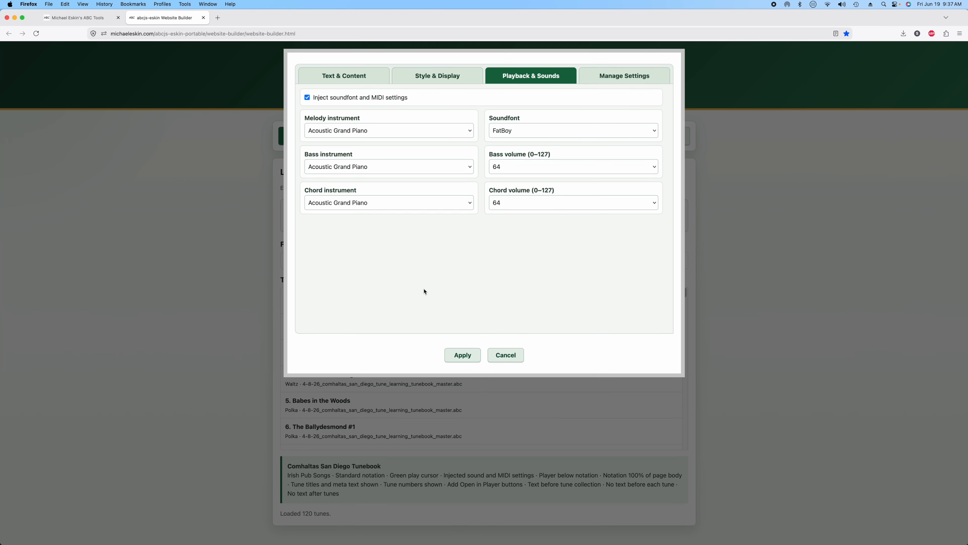
- Save the current website settings to website-settings.txt, leaving soundfont injection on
left_click(308, 98)
left_click(308, 98)
left_click(626, 75)
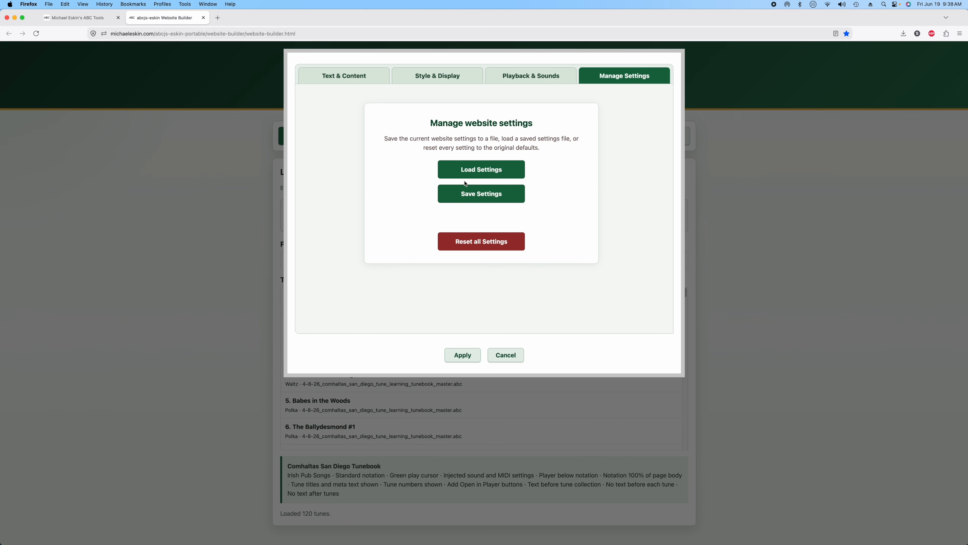
left_click(480, 201)
left_click(461, 156)
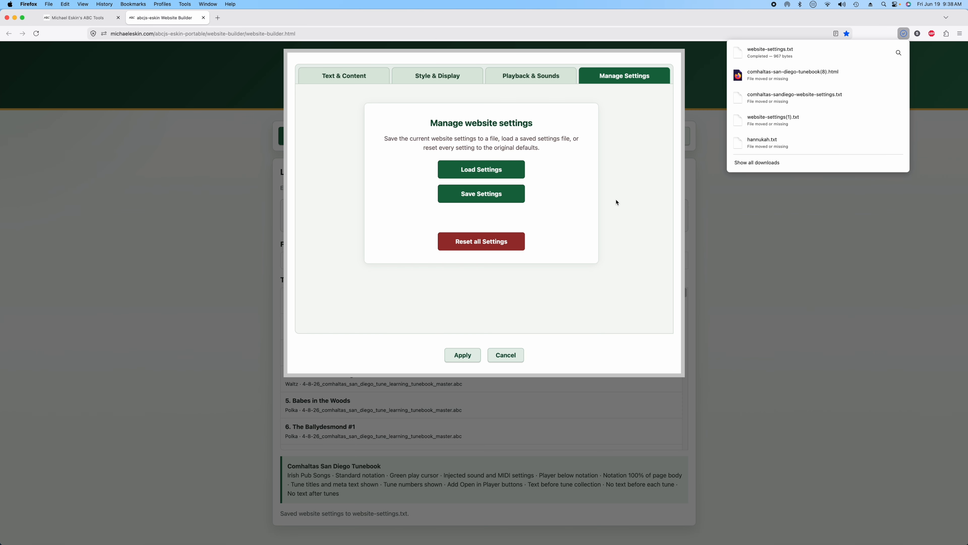
left_click(631, 201)
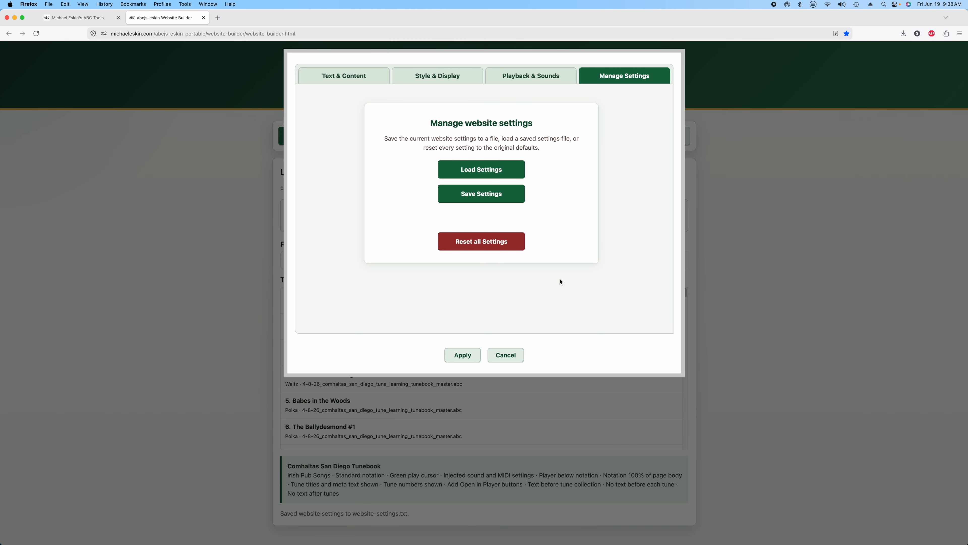
left_click(351, 80)
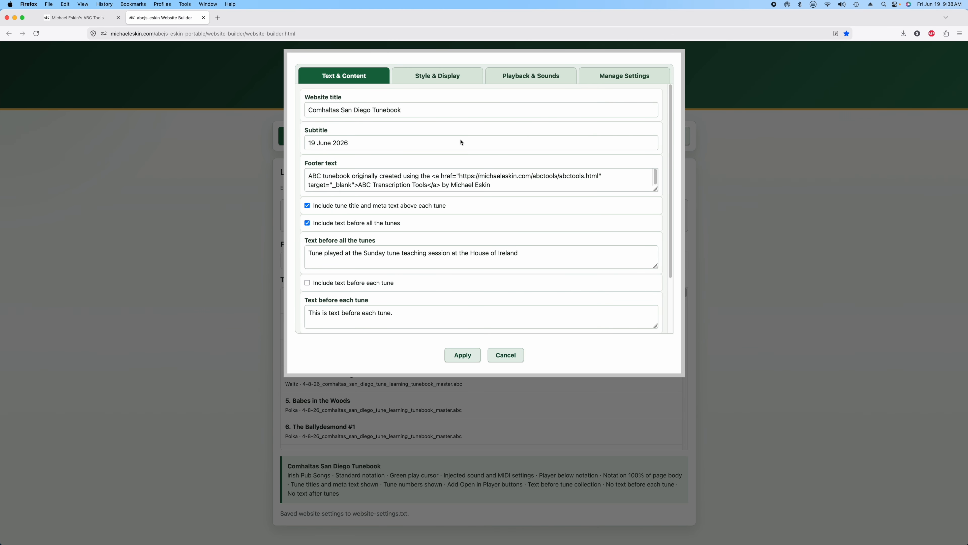
- Apply the settings, export the site as comhaltas-san-diego-tunebook.html, and open the downloaded file
left_click(463, 356)
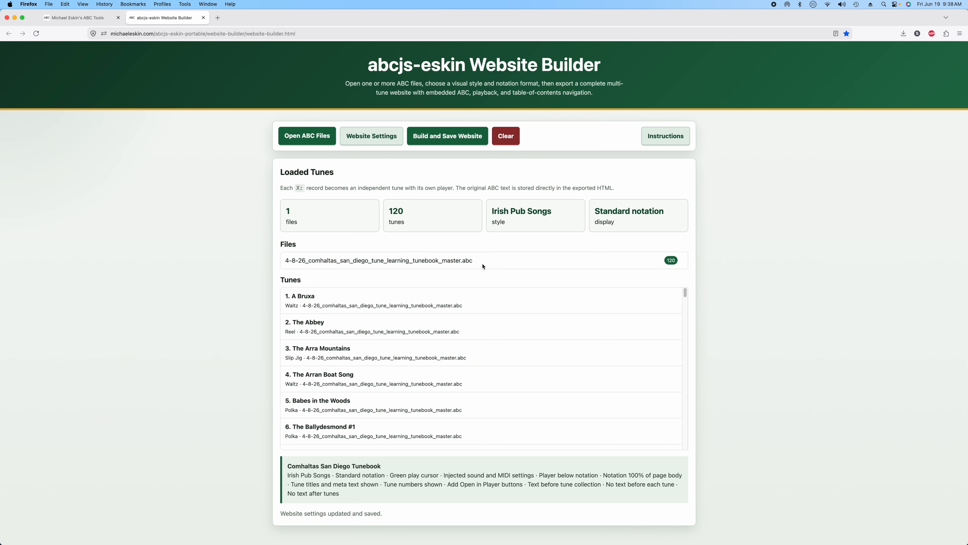
left_click(443, 137)
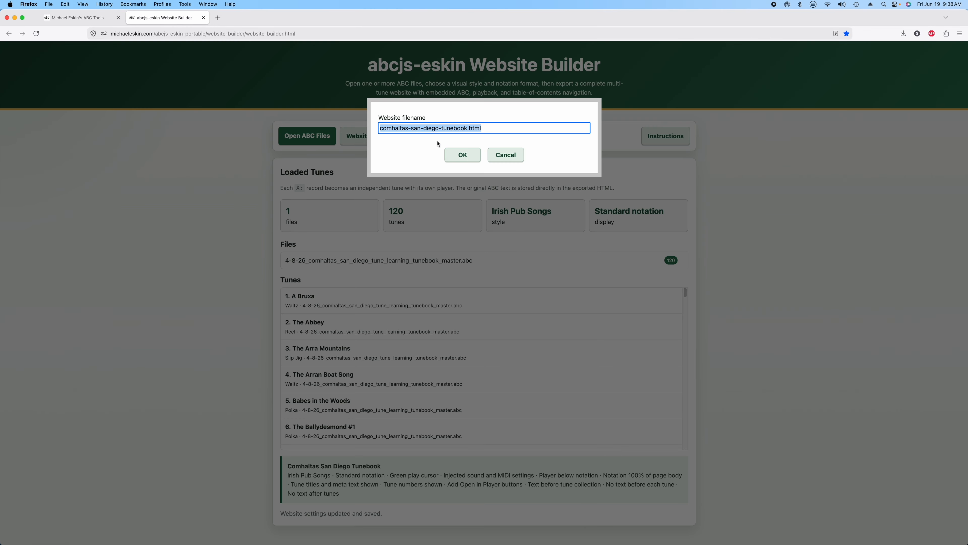
left_click(461, 157)
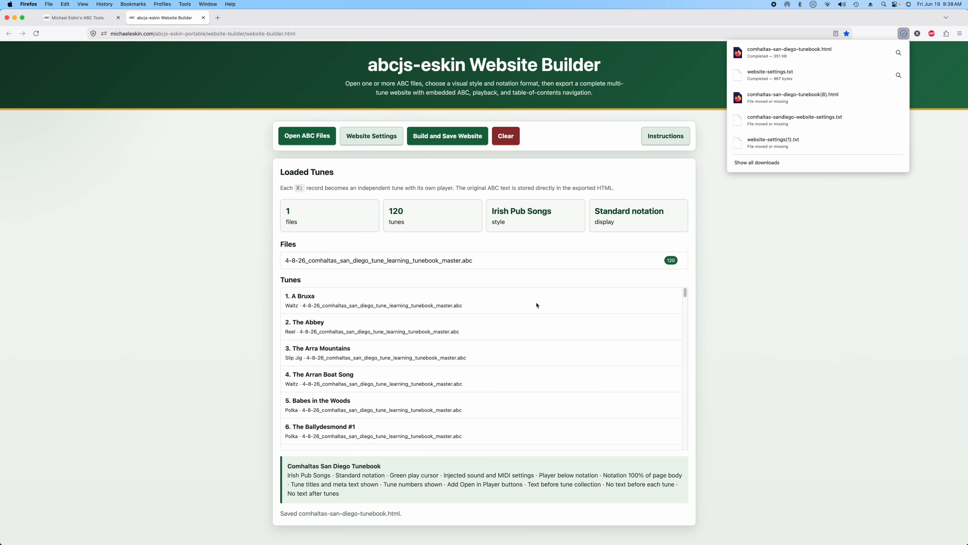
left_click(782, 52)
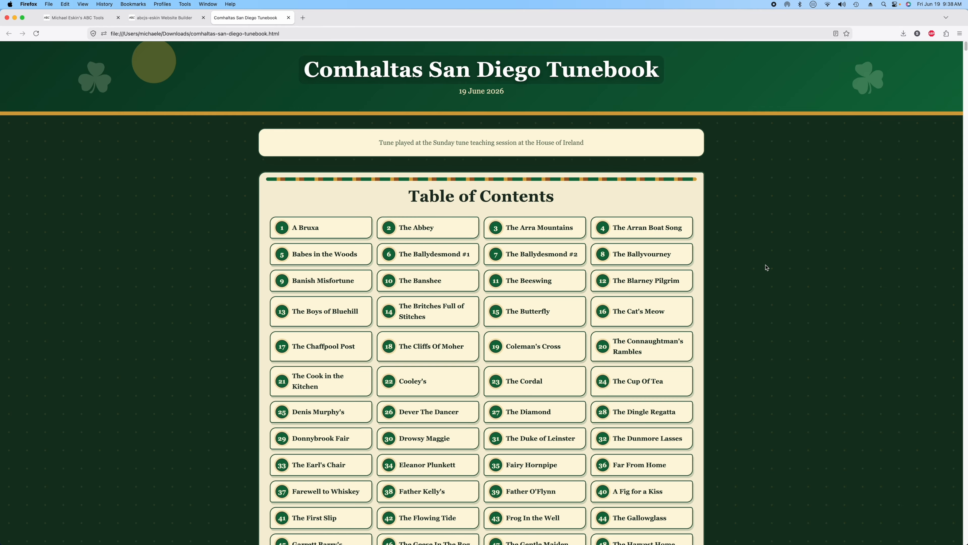
- Jump to Fairy Hornpipe in the exported tunebook and play a few seconds of it
scroll(766, 273, "down", 5)
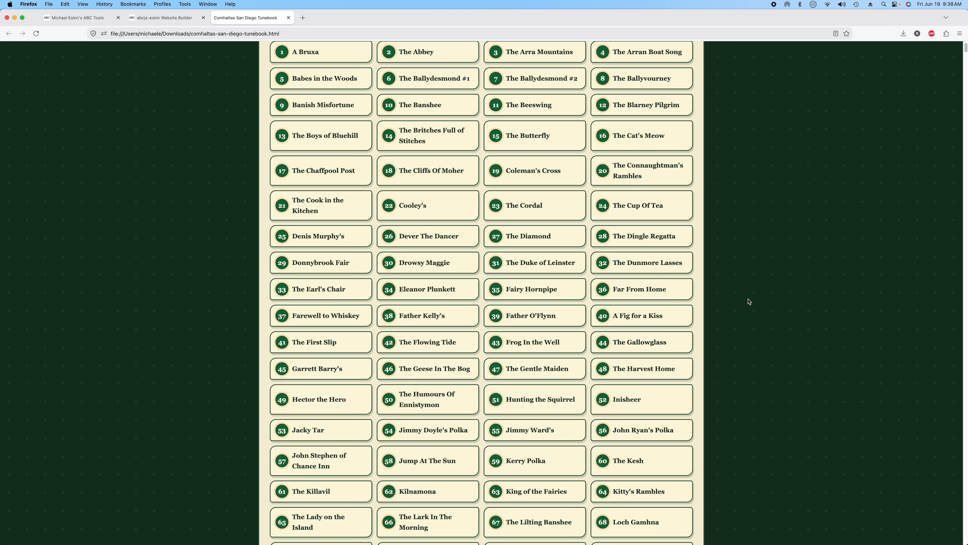
scroll(745, 304, "down", 2)
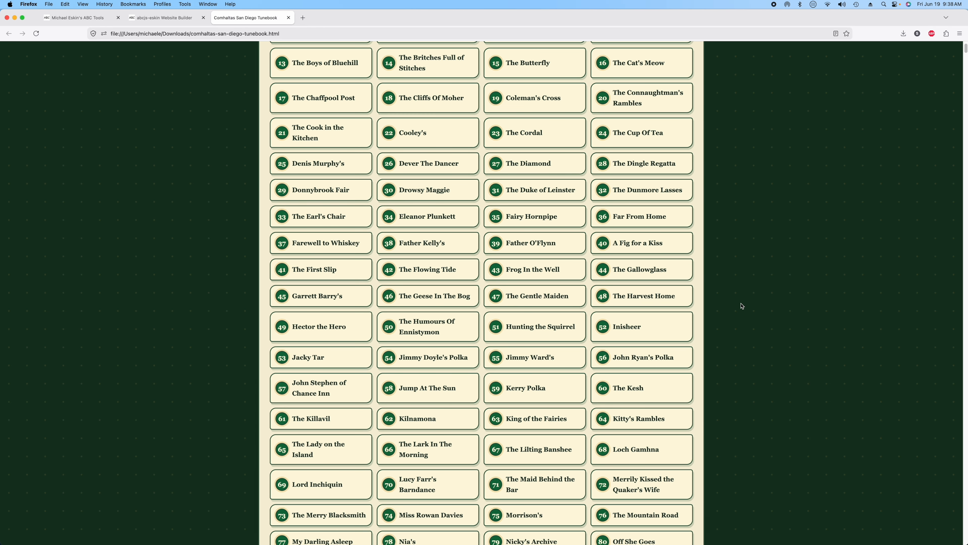
left_click(537, 219)
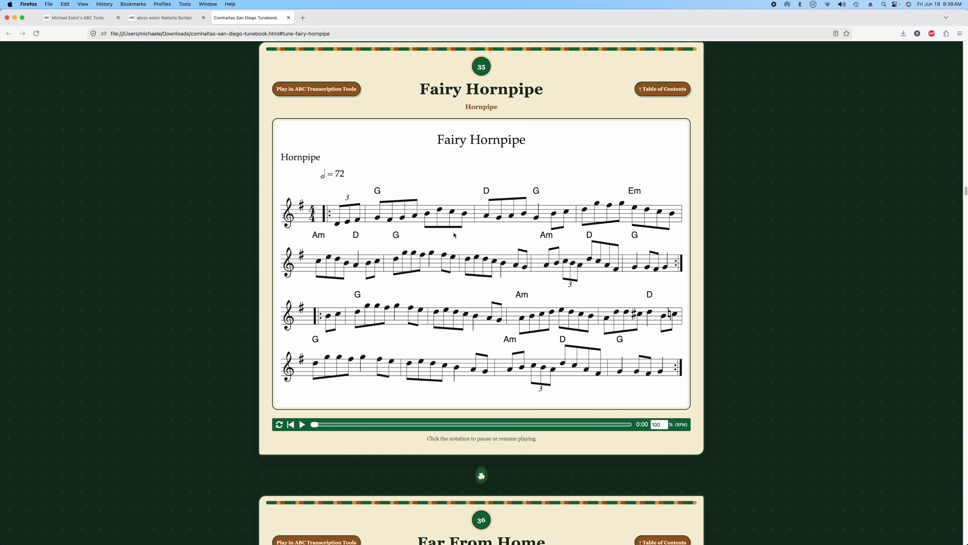
left_click(460, 223)
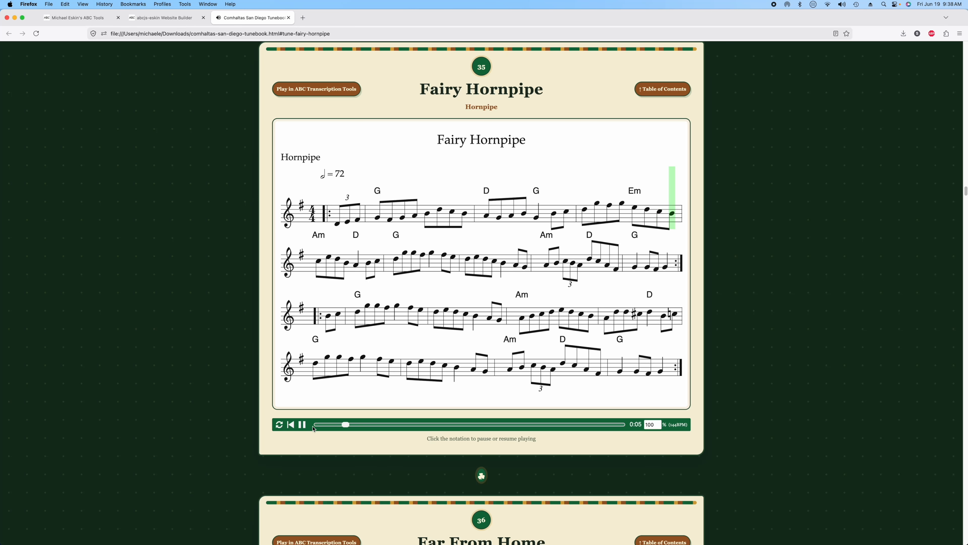
left_click(459, 267)
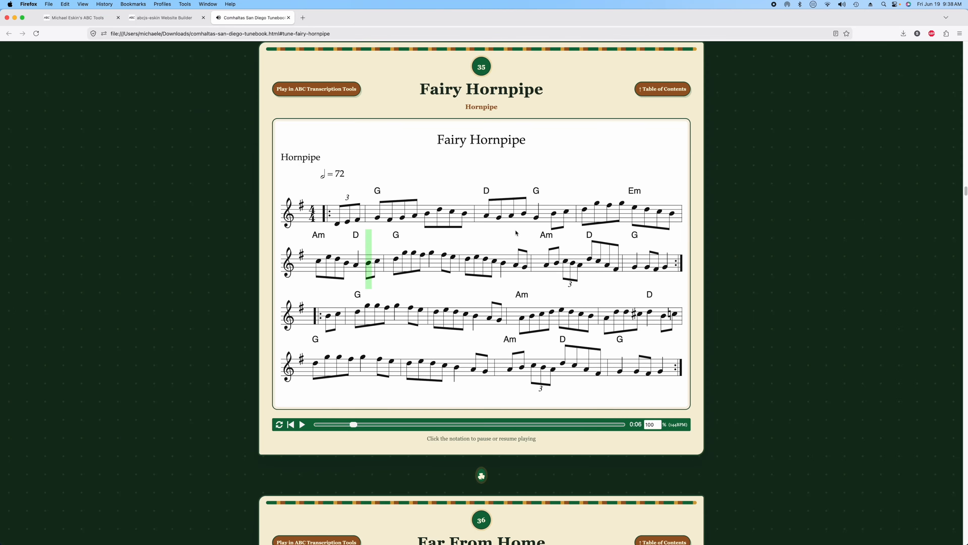
- Return to the Table of Contents and play the first five seconds of The Banshee
left_click(664, 91)
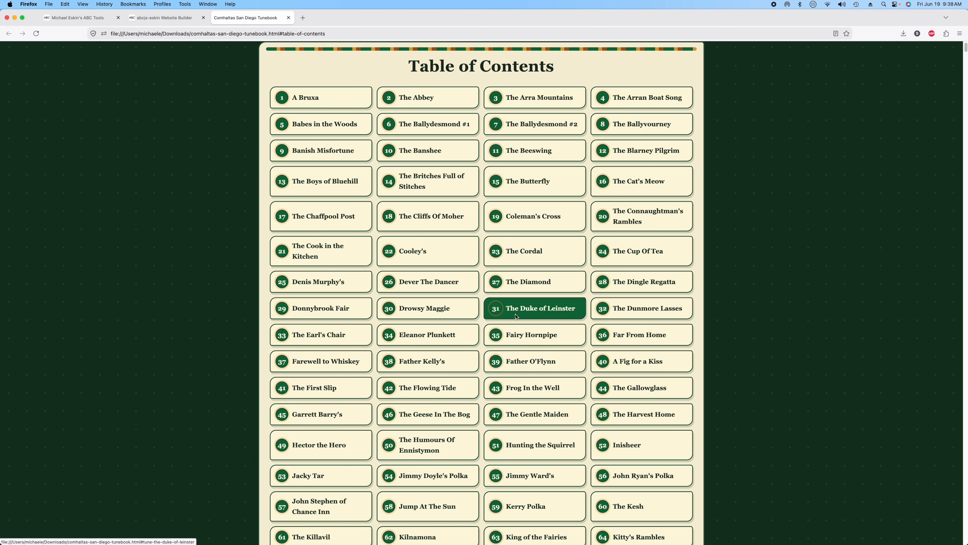
left_click(423, 155)
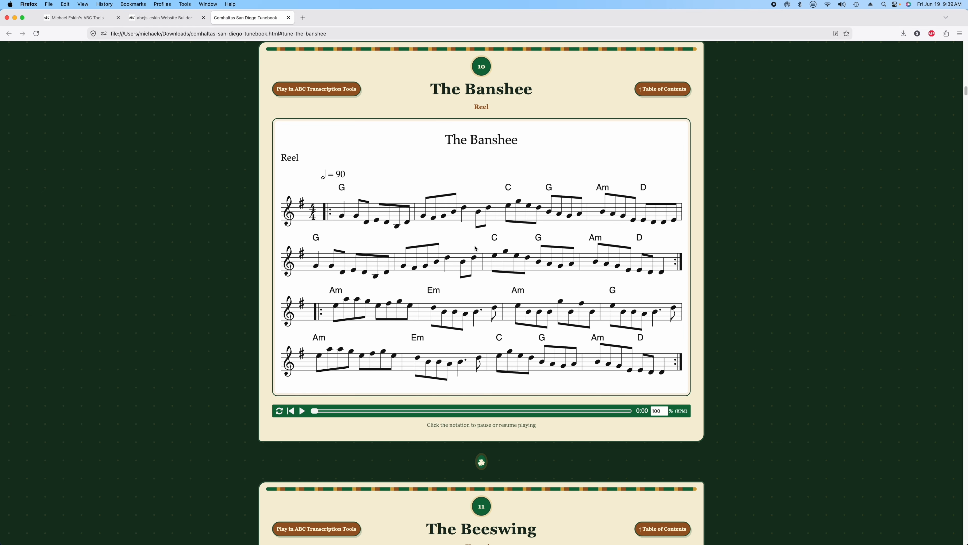
left_click(465, 263)
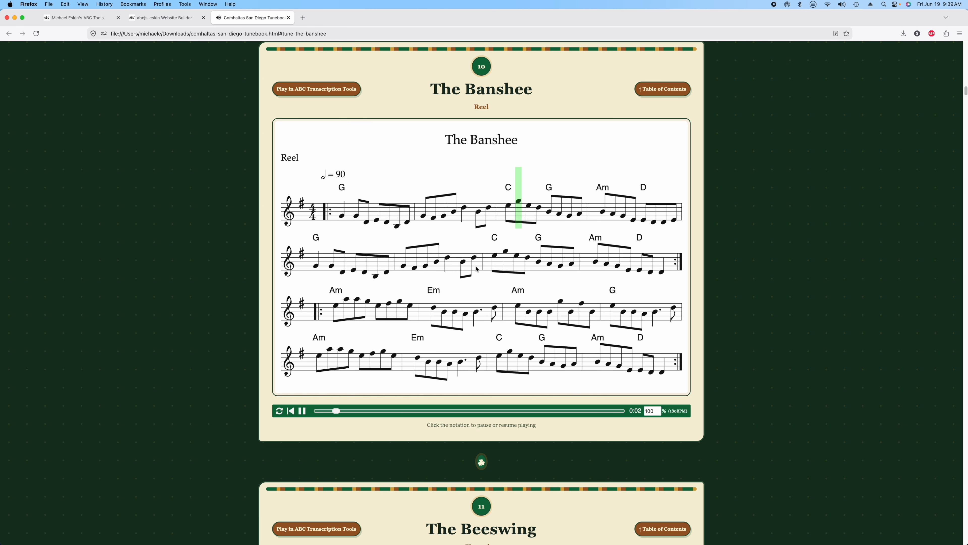
left_click(486, 273)
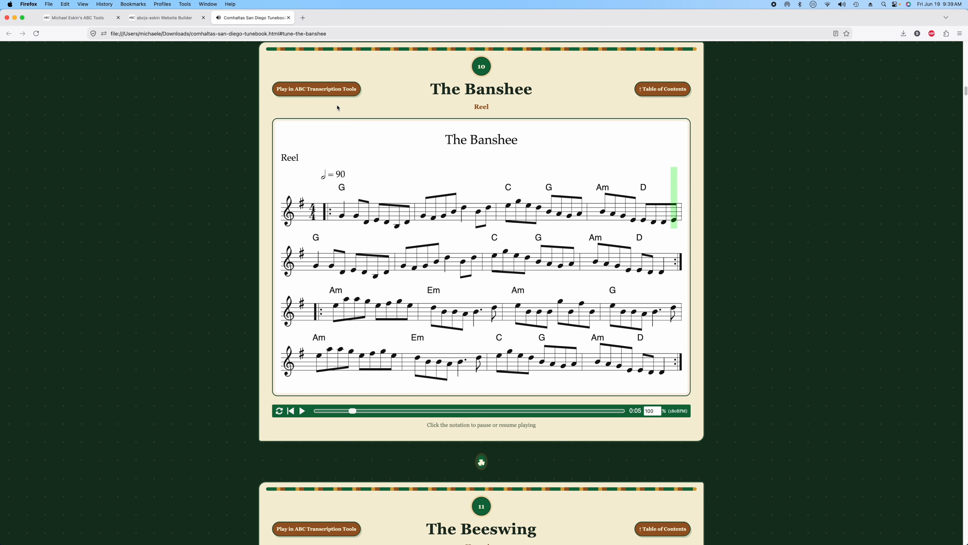
- Open The Banshee in ABC Transcription Tools, try Tune Trainer and export options, then return to Contents
left_click(321, 92)
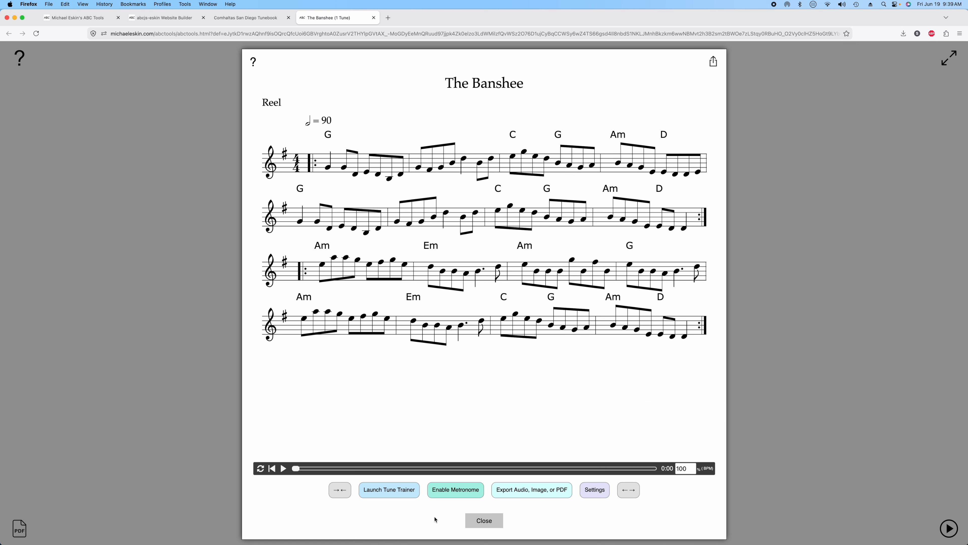
left_click(417, 496)
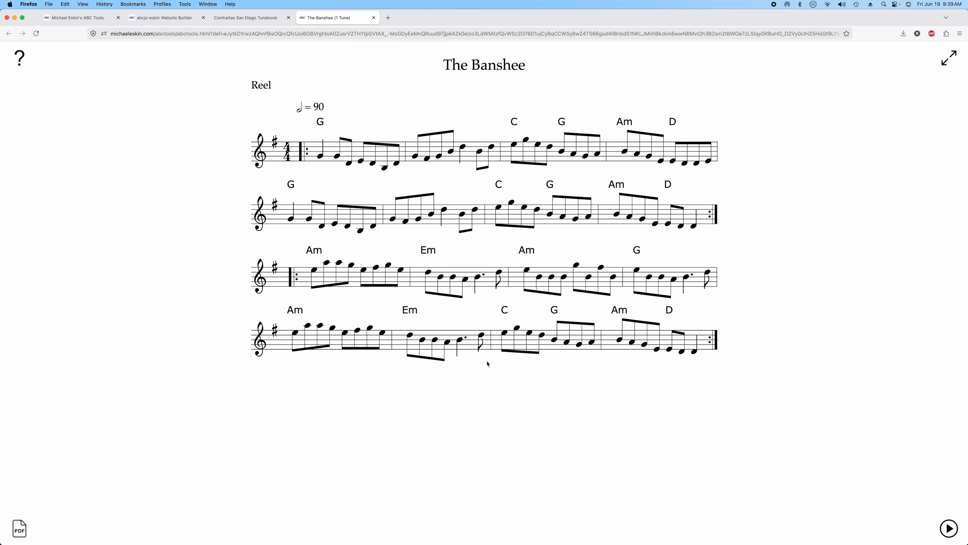
left_click(483, 517)
left_click(957, 523)
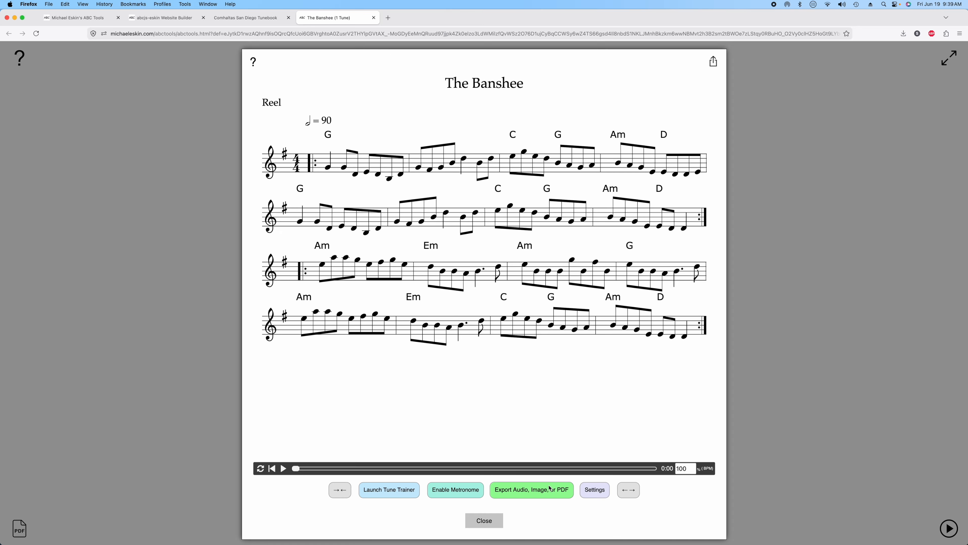
left_click(522, 490)
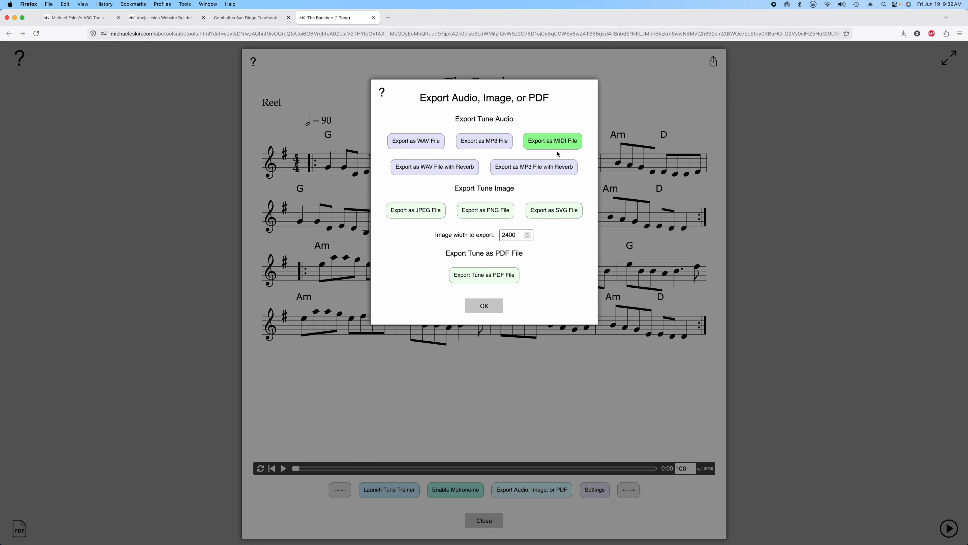
left_click(485, 306)
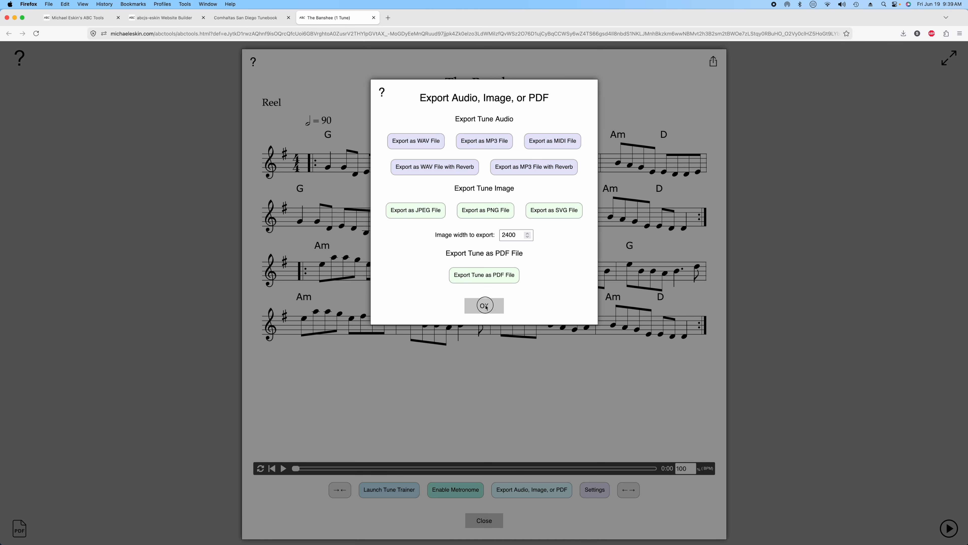
left_click(232, 19)
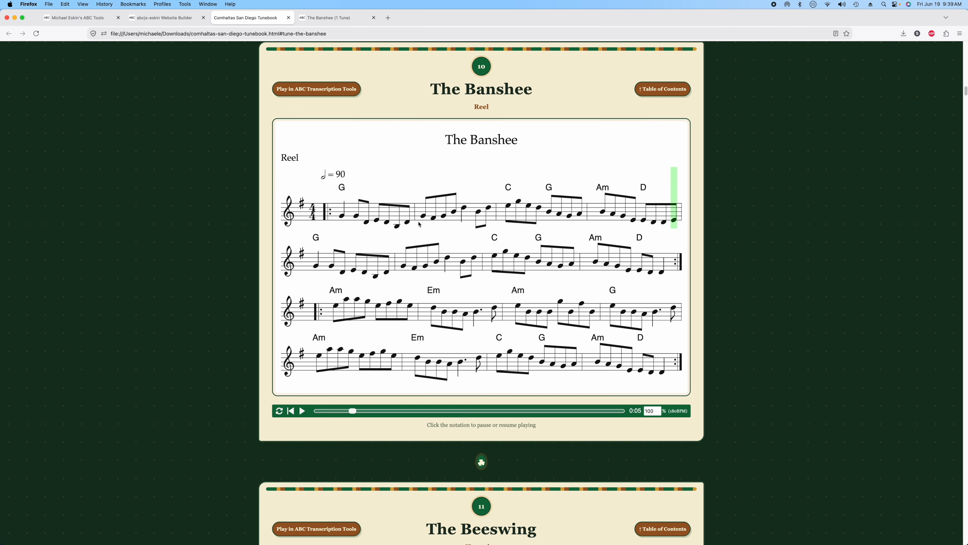
left_click(651, 94)
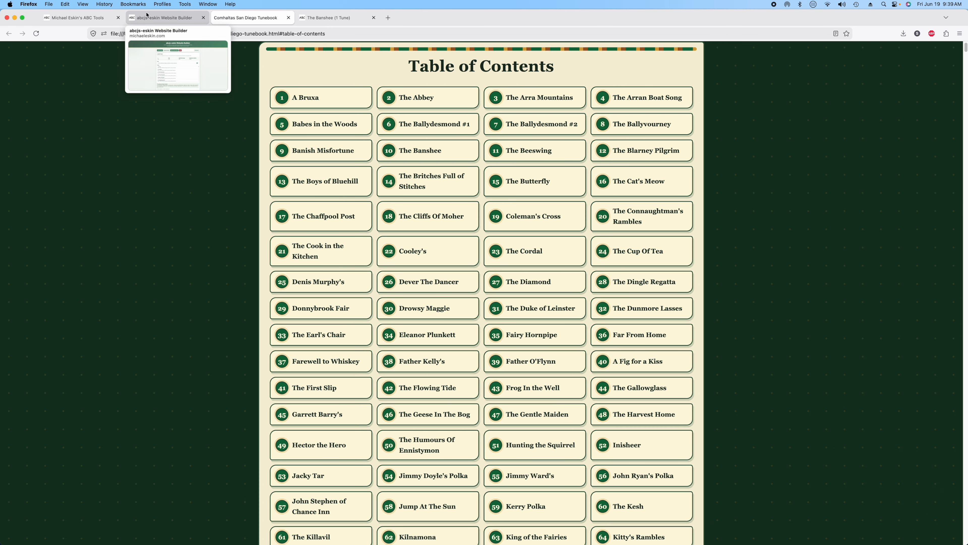
- Set the website notation to Mandolin tablature without notation
left_click(157, 21)
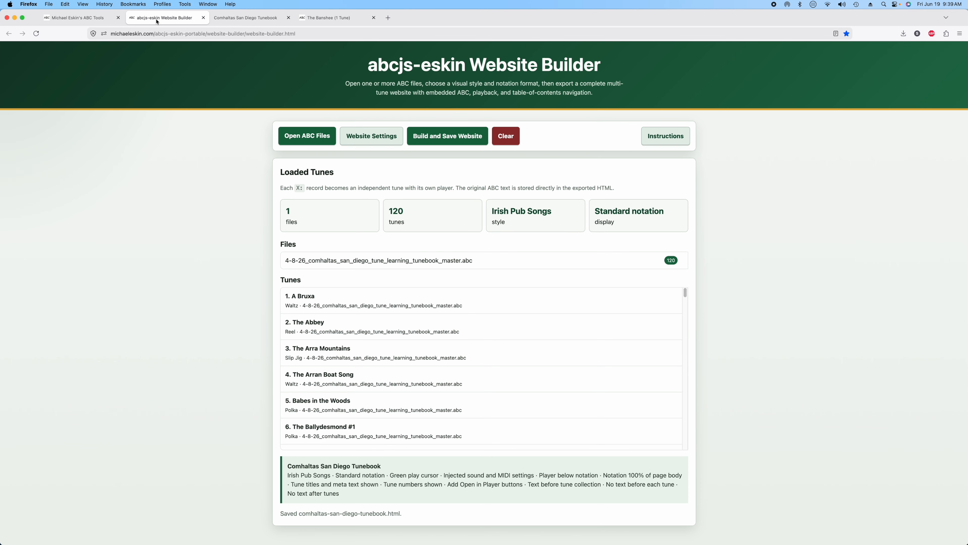
left_click(369, 141)
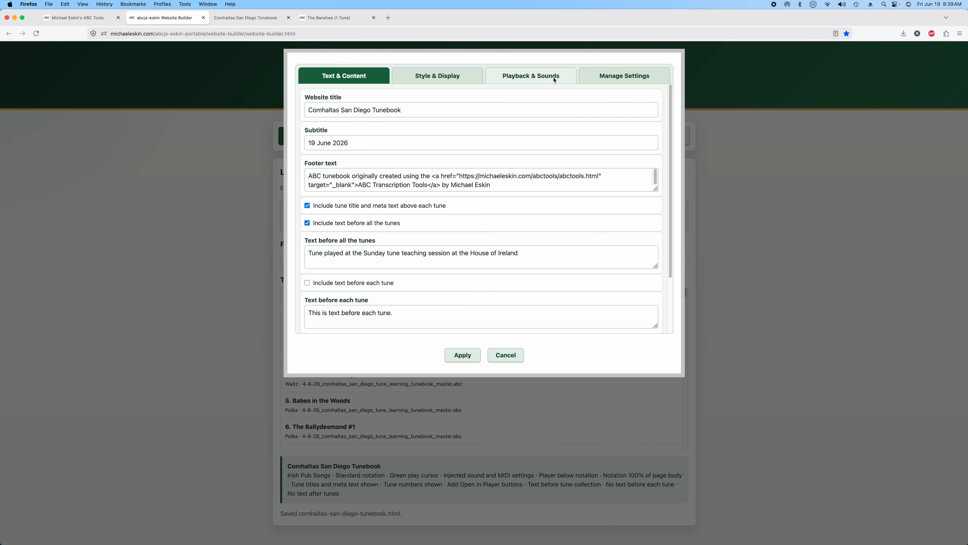
left_click(451, 77)
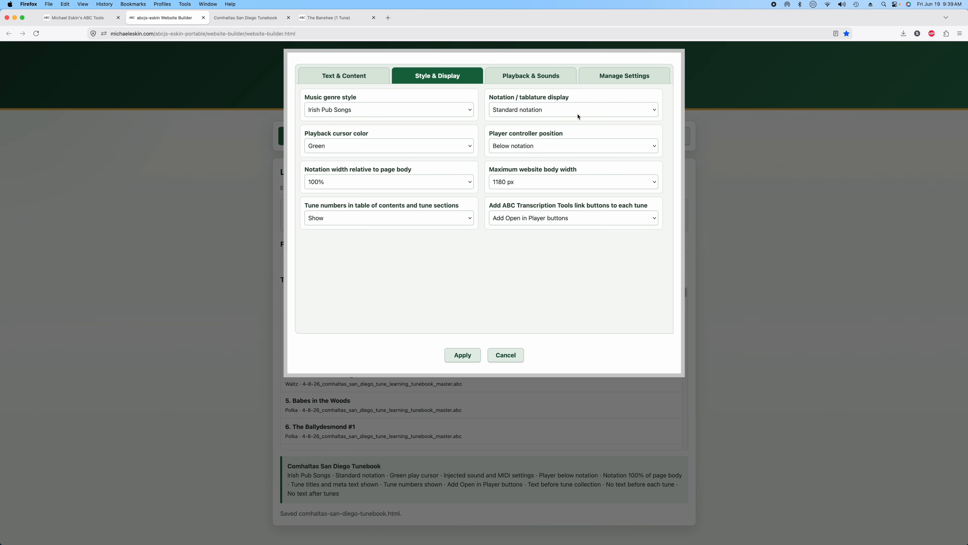
left_click(578, 114)
left_click(524, 130)
- Make Mandolin the melody instrument in Playback & Sounds
left_click(530, 76)
left_click(348, 129)
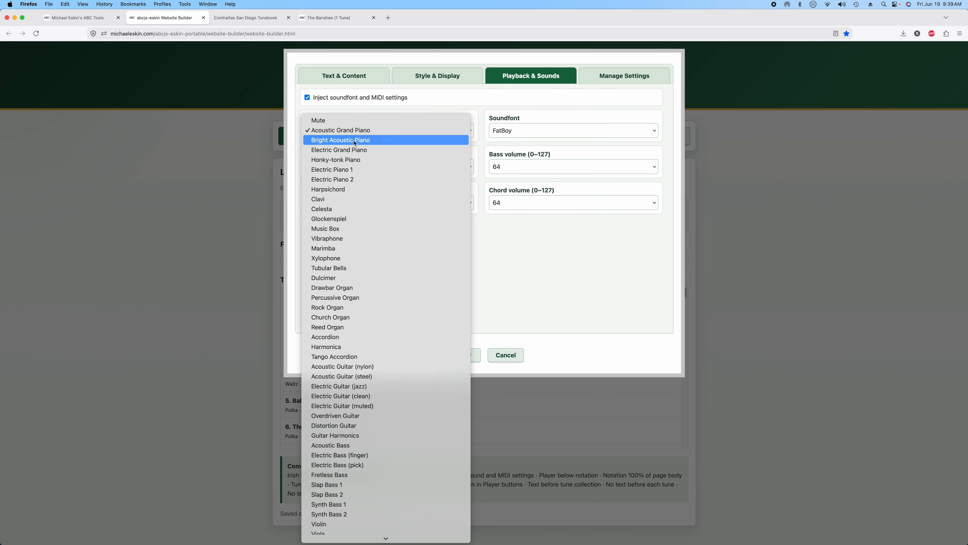
scroll(385, 417, "down", 10)
scroll(392, 457, "down", 10)
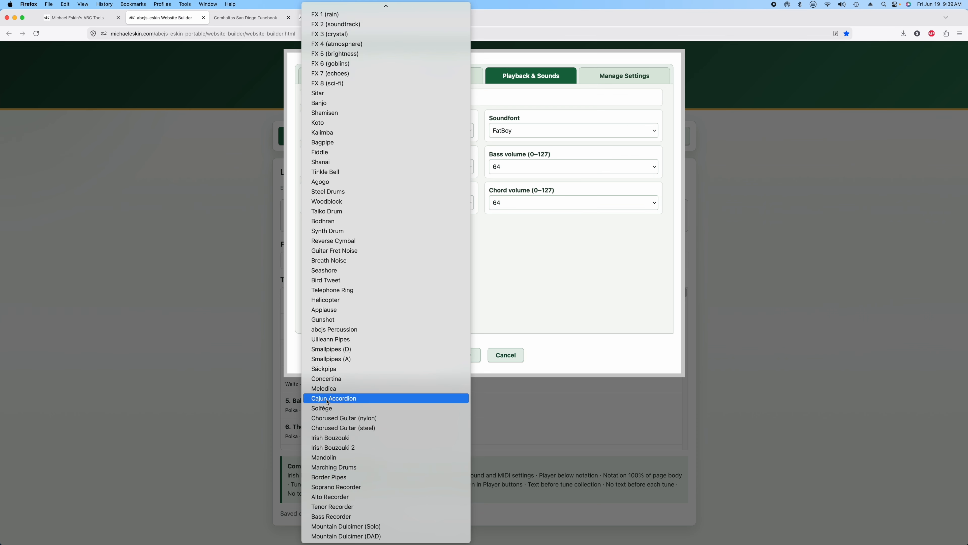
left_click(346, 458)
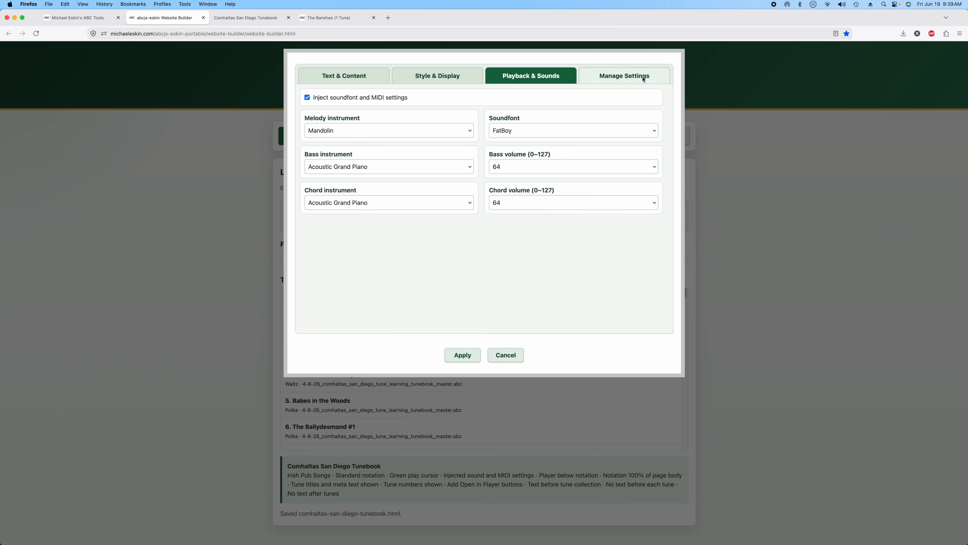
- Save the mandolin website settings as mandolin.txt and apply them
left_click(631, 82)
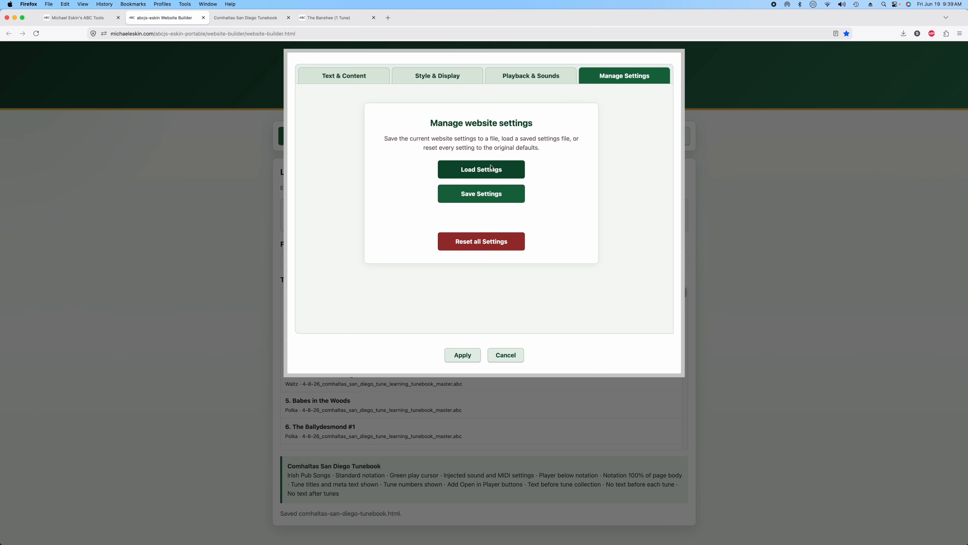
left_click(485, 192)
left_click_drag(425, 132, 341, 128)
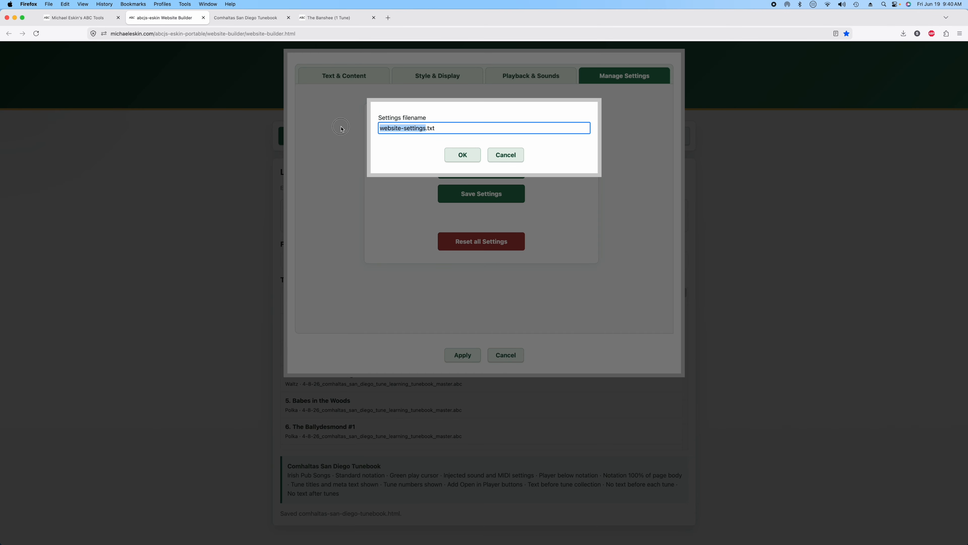
type("mandolin")
left_click(459, 155)
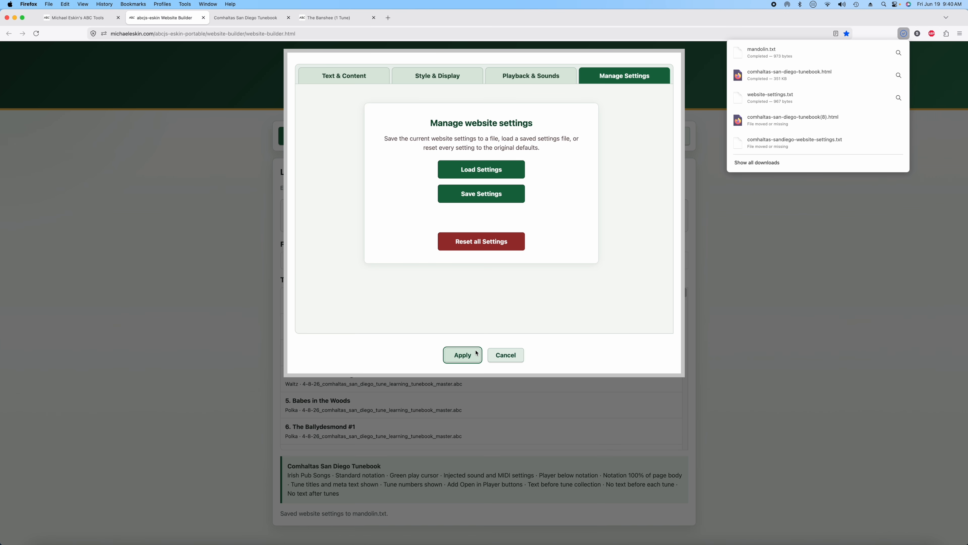
left_click(470, 358)
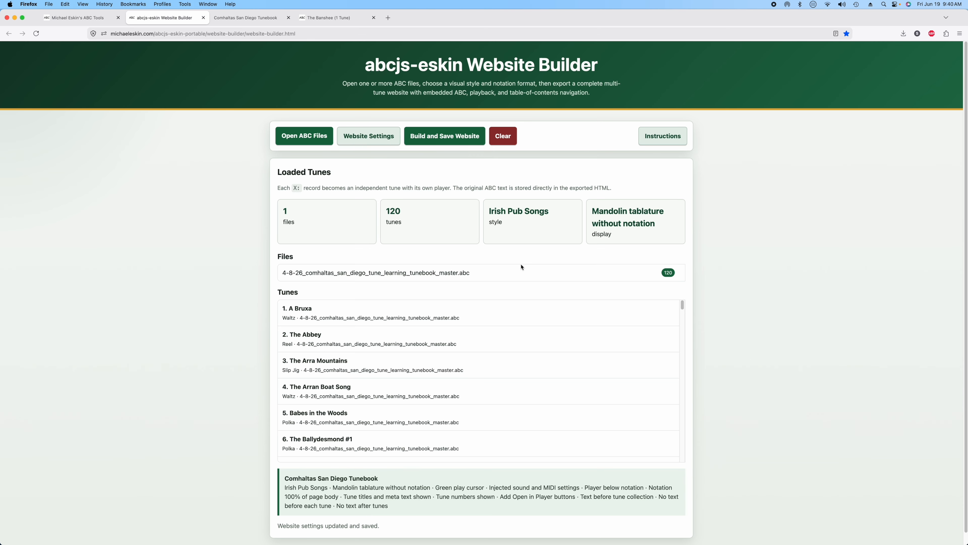
- Export the site as comhaltas-san-diego-tunebook-mandolin.html and open it in a new tab
left_click(446, 139)
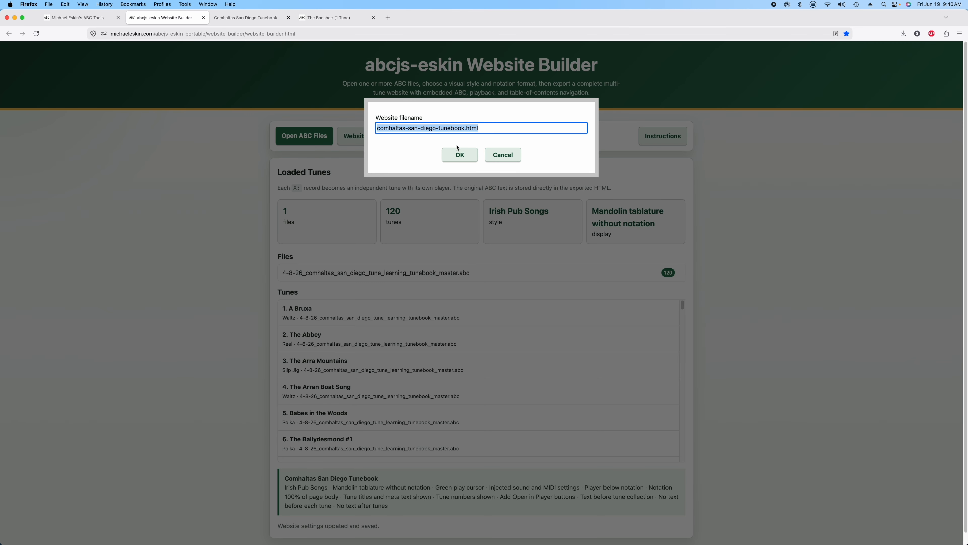
left_click(466, 131)
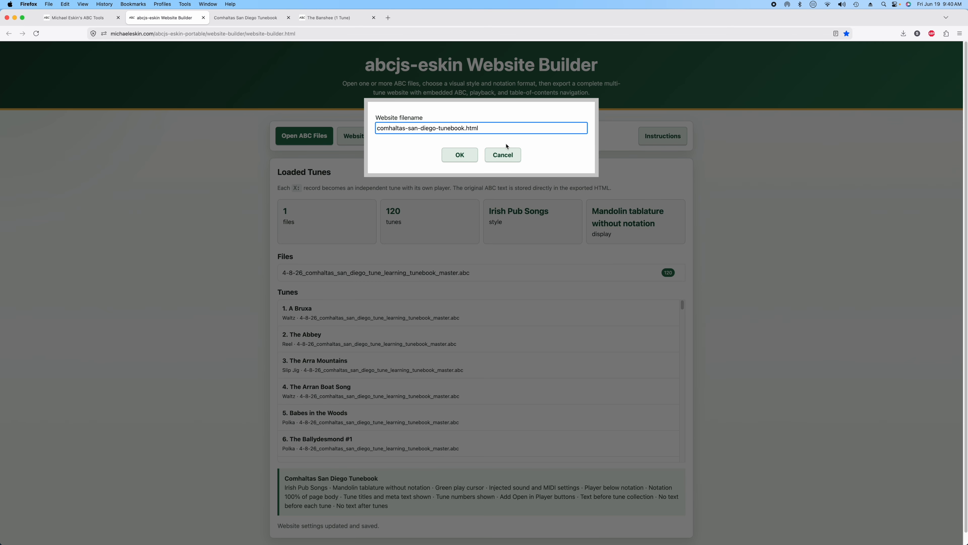
type("-mandolin")
left_click(460, 155)
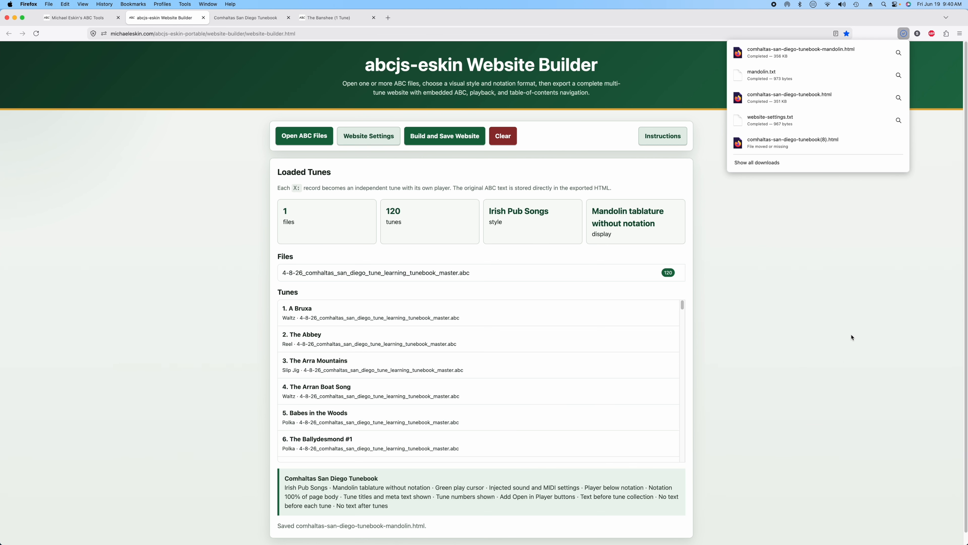
left_click(801, 53)
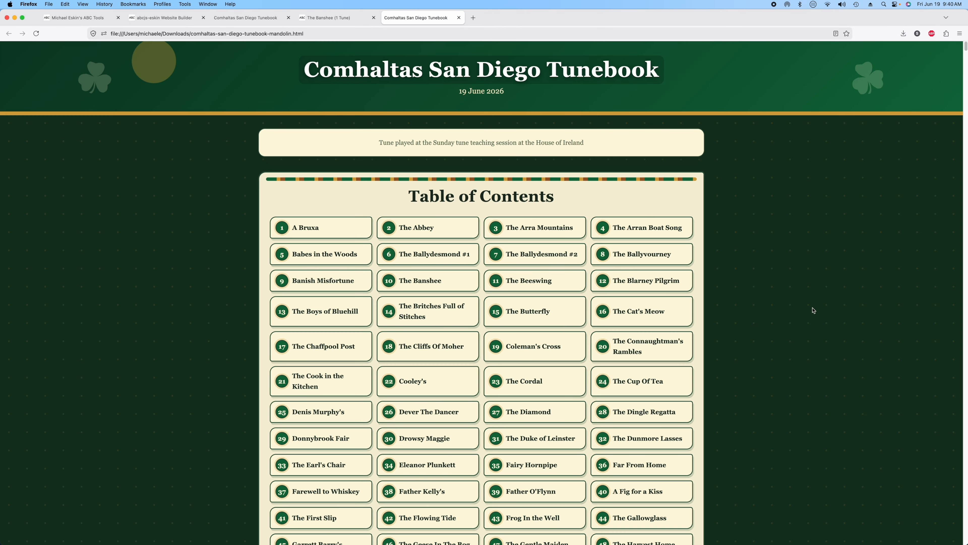
- Browse Coleman's Cross, play and pause The Flowing Tide, then open it in ABC Transcription Tools
scroll(649, 334, "down", 1)
left_click(526, 331)
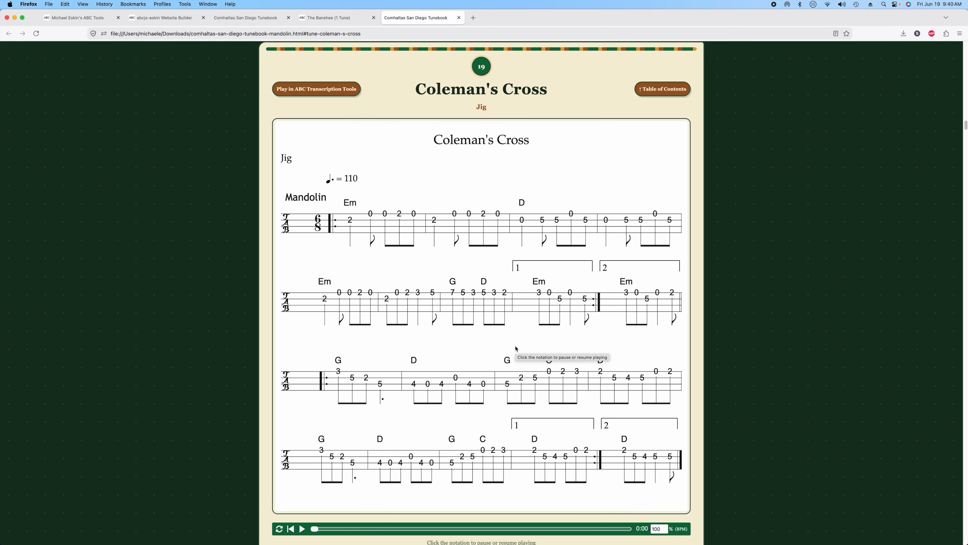
left_click(672, 93)
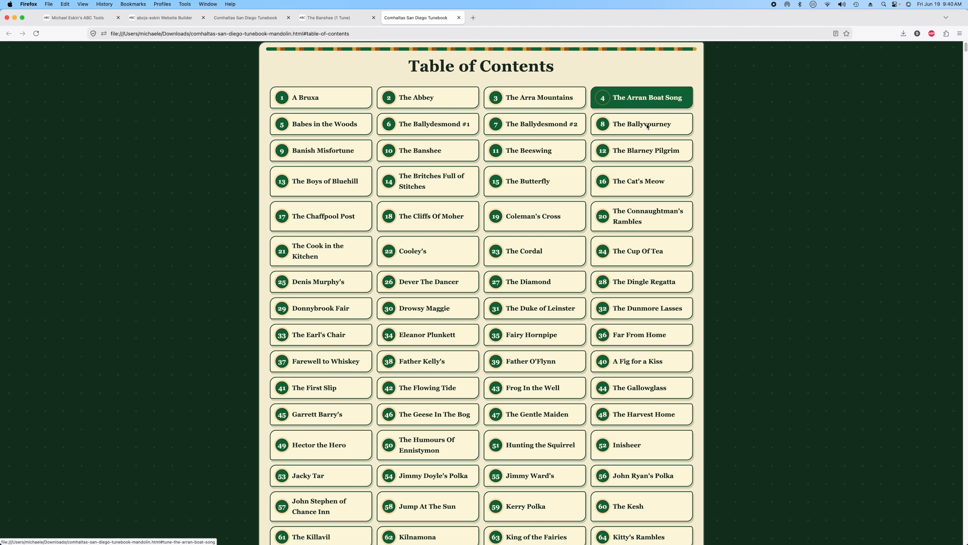
left_click(427, 395)
left_click(442, 239)
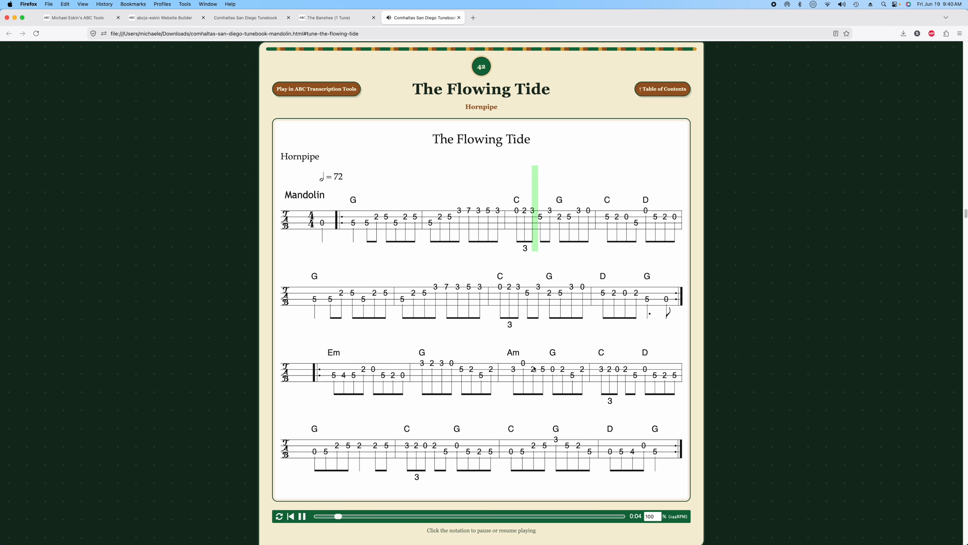
left_click(484, 231)
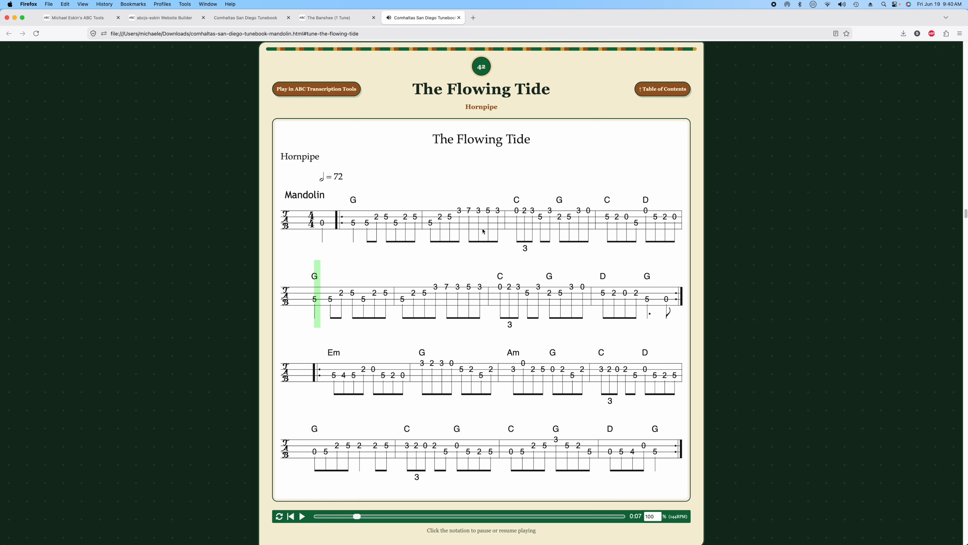
left_click(303, 87)
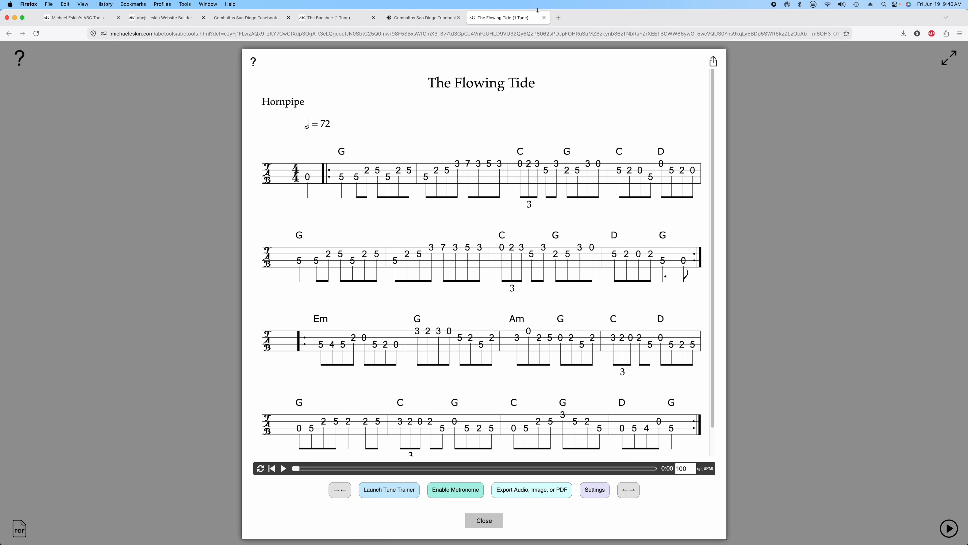
- Close The Flowing Tide, mandolin tunebook, The Banshee and original tunebook tabs
left_click(544, 18)
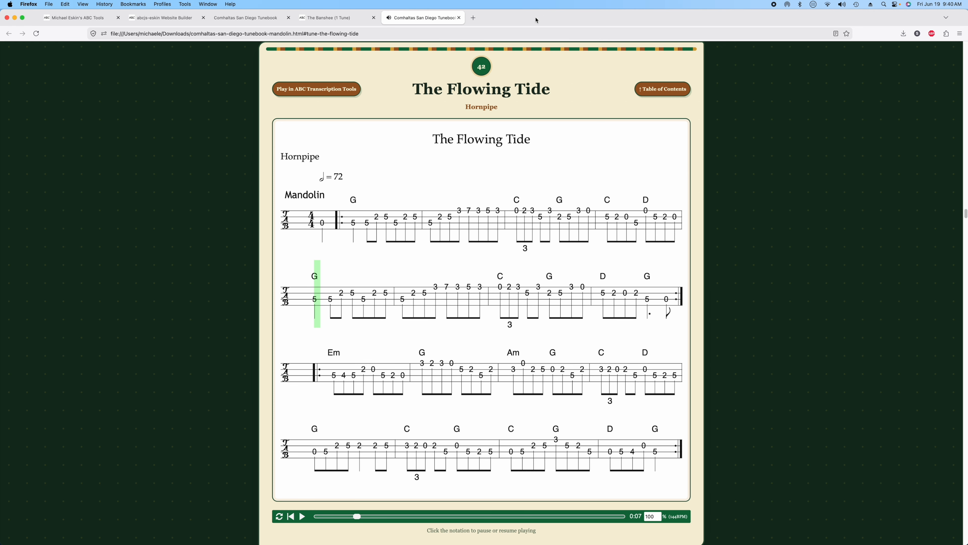
left_click(459, 18)
left_click(374, 18)
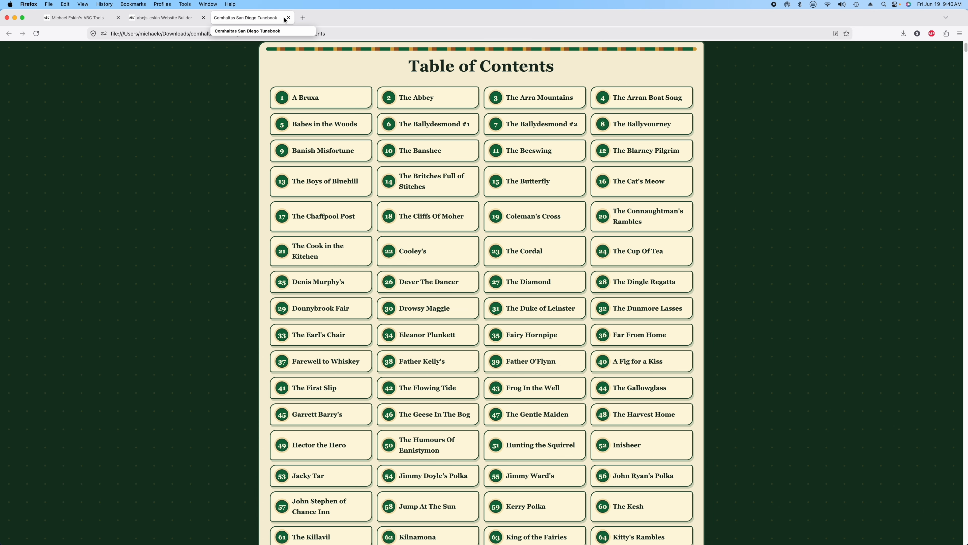
left_click(288, 18)
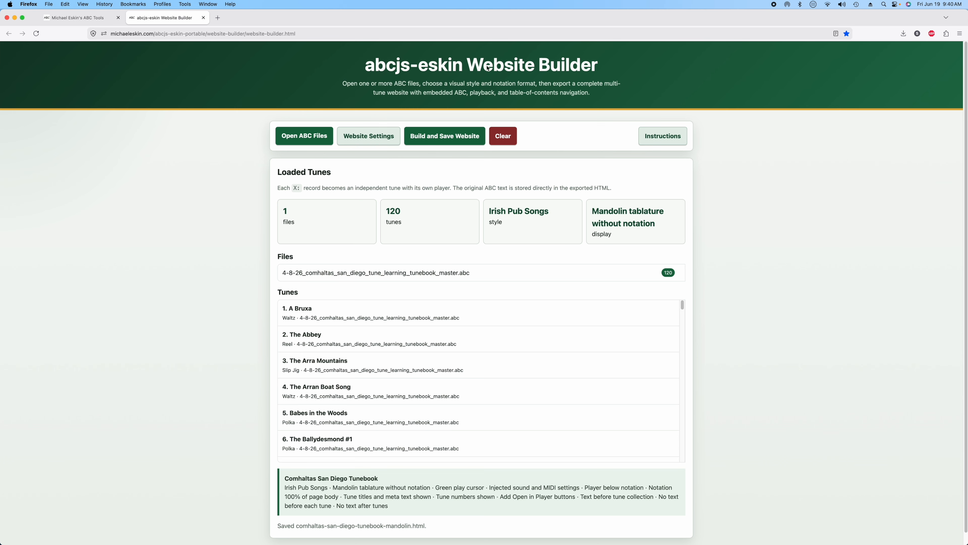
- Close the builder tab and add the Cooley's, The Kesh and Alexander's example tunes
left_click(203, 18)
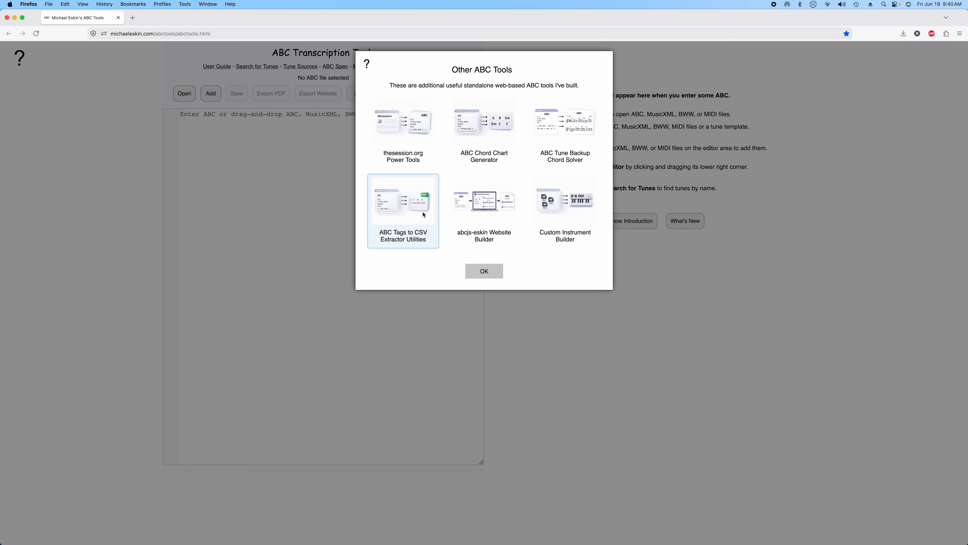
left_click(484, 273)
left_click(211, 94)
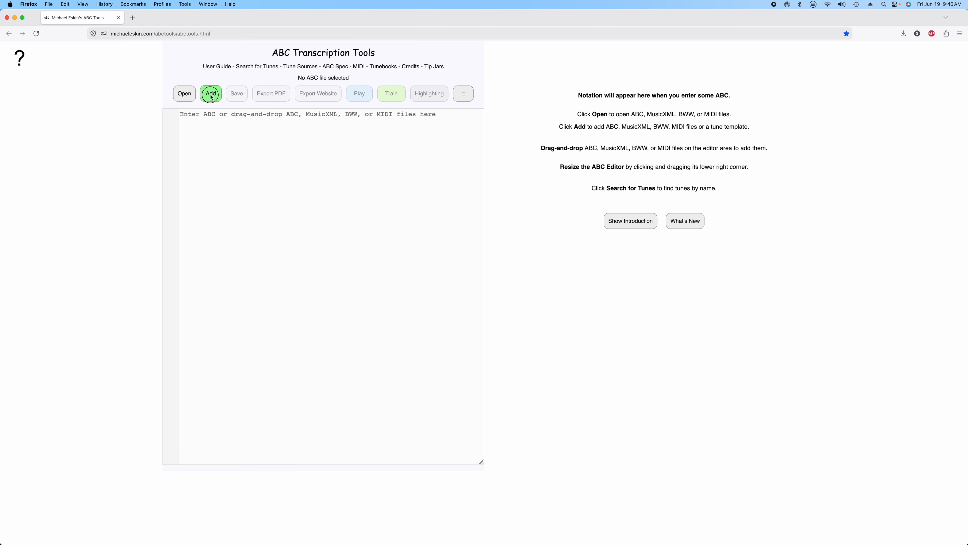
left_click(420, 222)
left_click(488, 226)
left_click(538, 222)
left_click(484, 332)
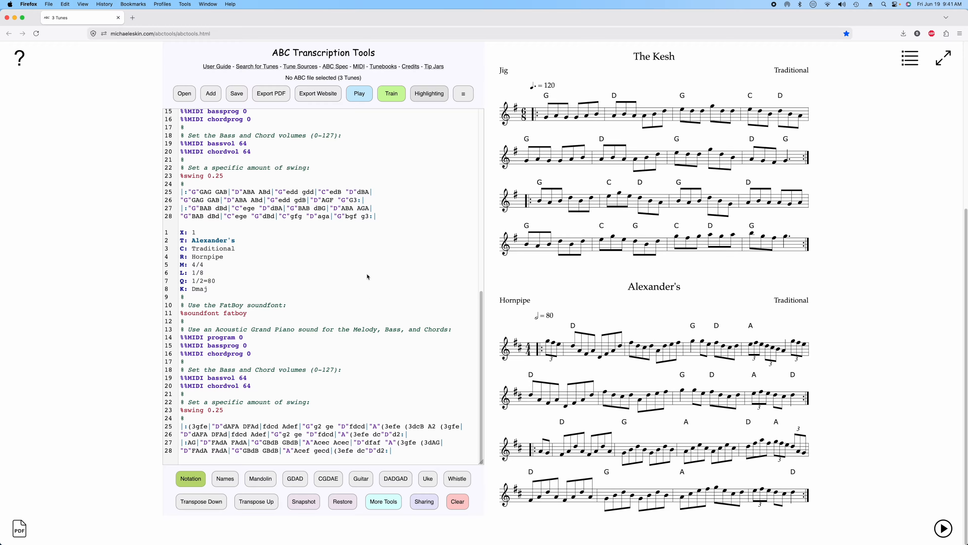
- Share the three tunes to the abcjs-eskin Website Builder
left_click(434, 499)
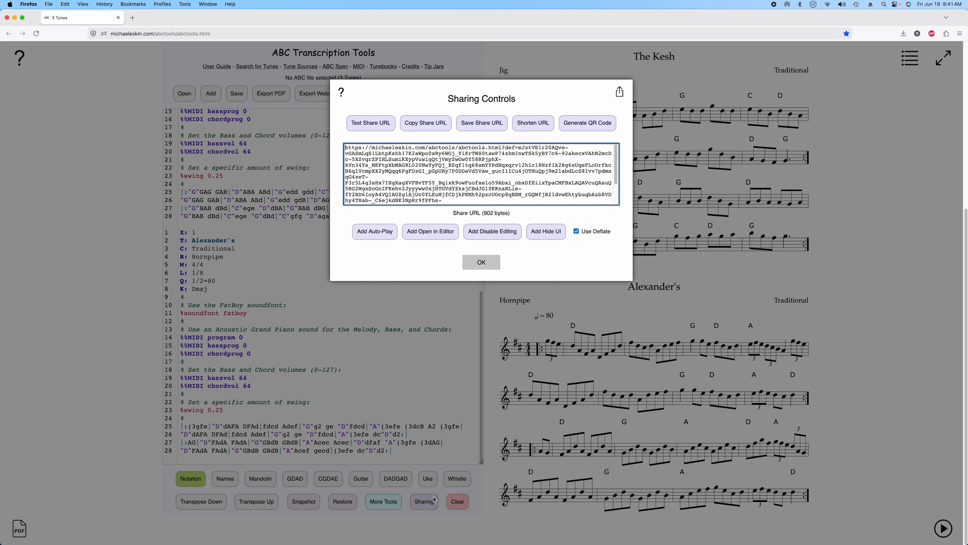
left_click(619, 92)
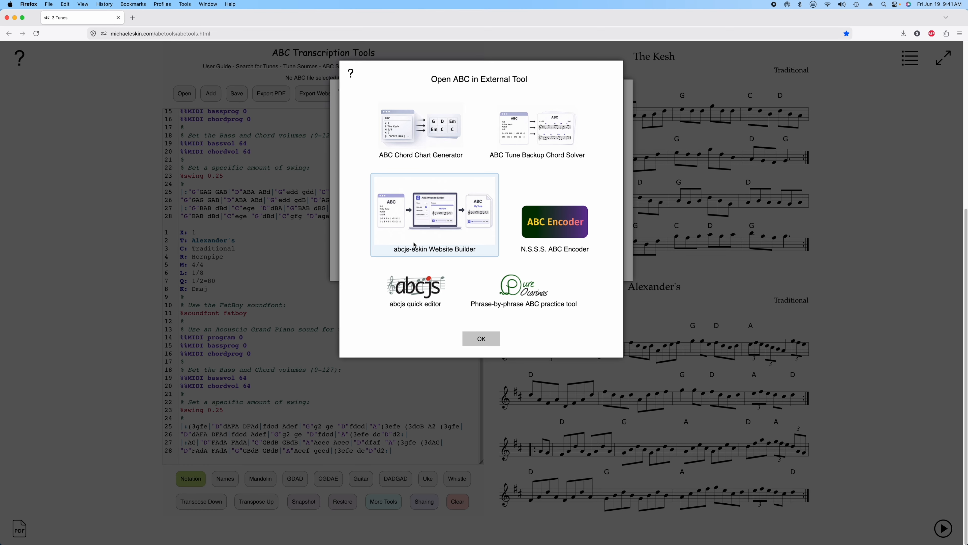
left_click(431, 216)
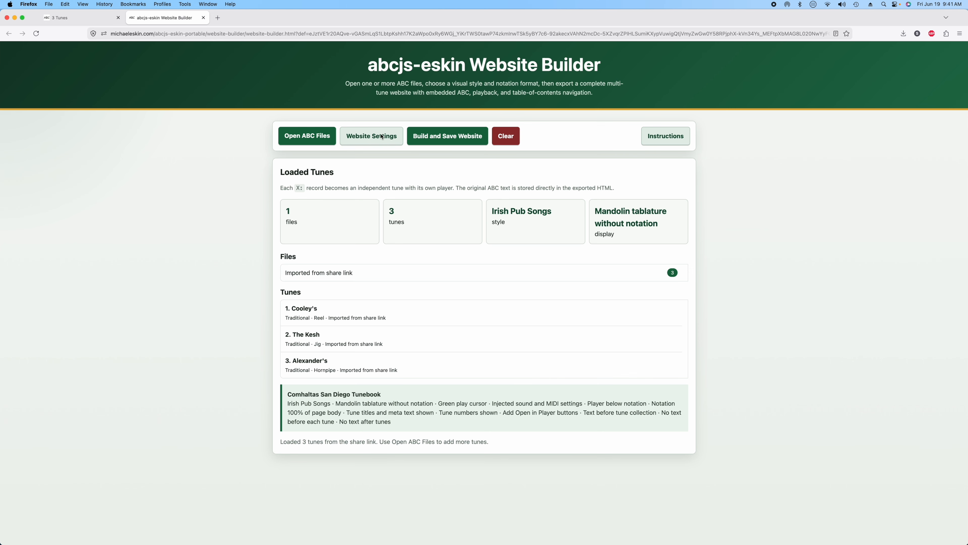
- Check Website Settings without changes, then export the site as comhaltas-san-diego-tunebook.html
left_click(374, 141)
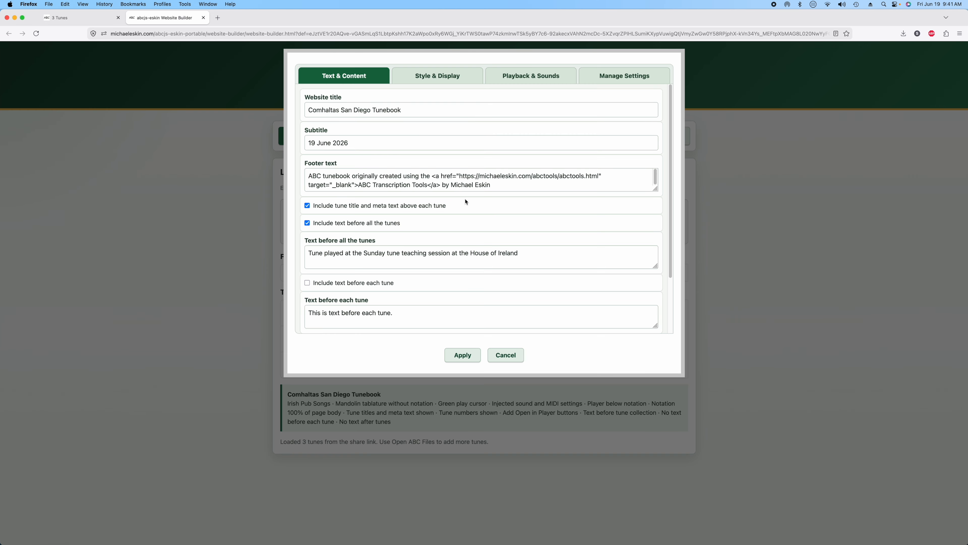
scroll(465, 210, "down", 3)
scroll(472, 221, "up", 3)
left_click(505, 354)
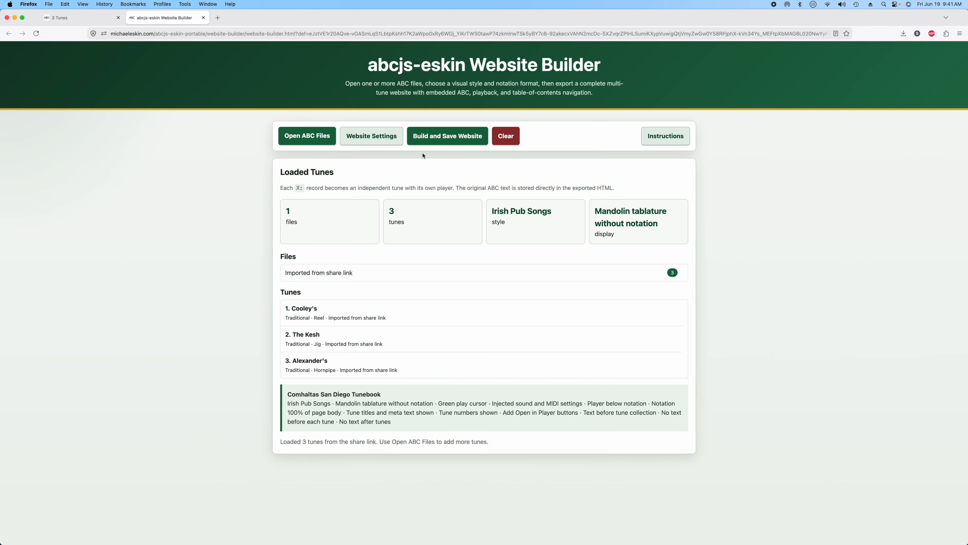
left_click(456, 137)
left_click(475, 159)
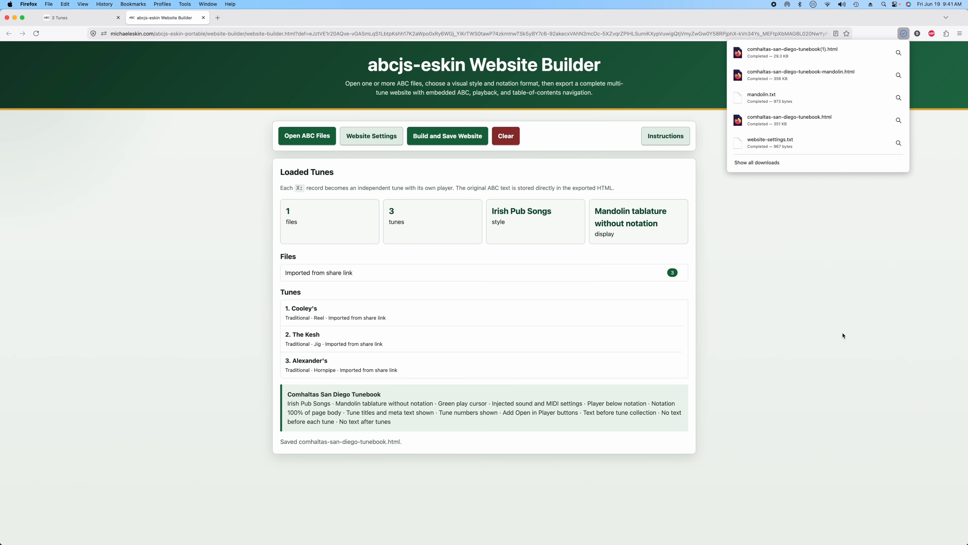
left_click(791, 52)
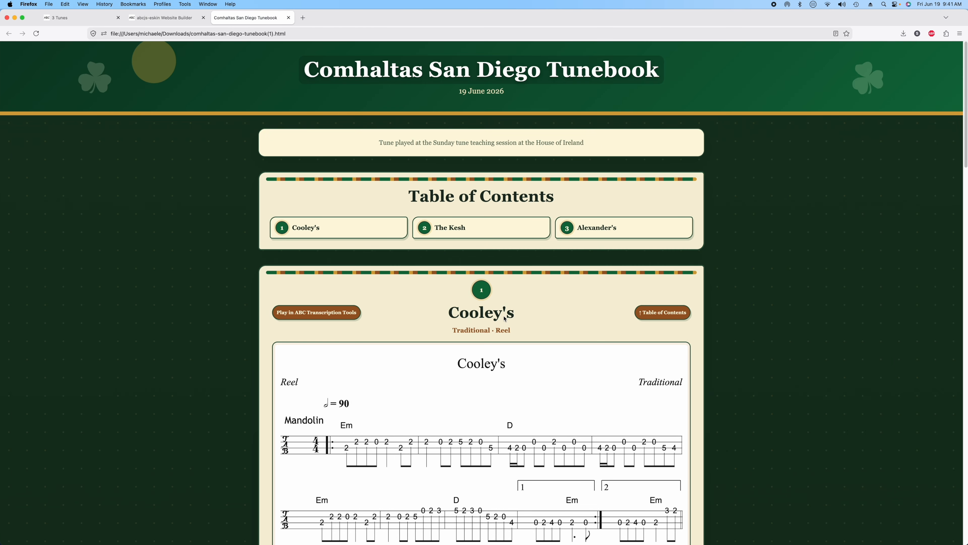
scroll(505, 319, "down", 20)
scroll(561, 404, "down", 10)
scroll(559, 412, "up", 20)
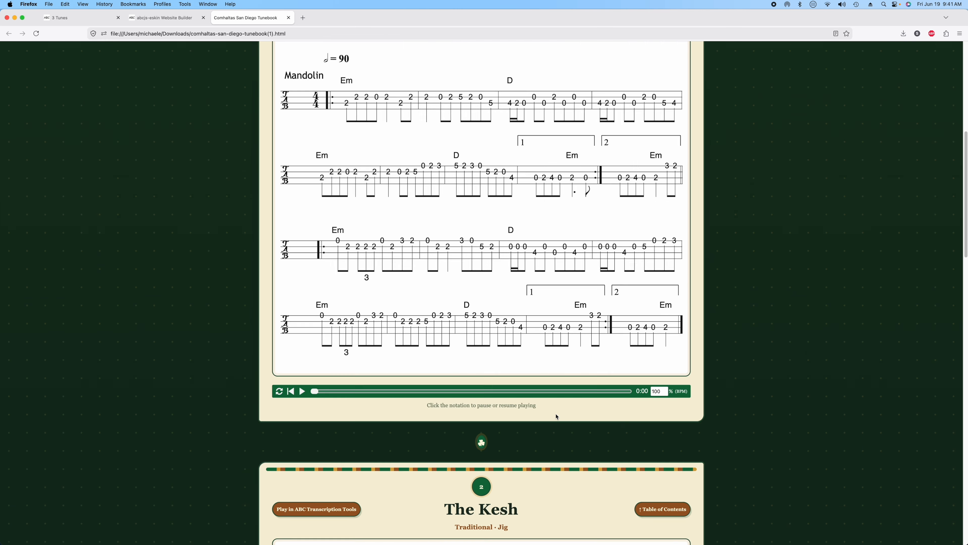
scroll(564, 414, "up", 10)
left_click(289, 17)
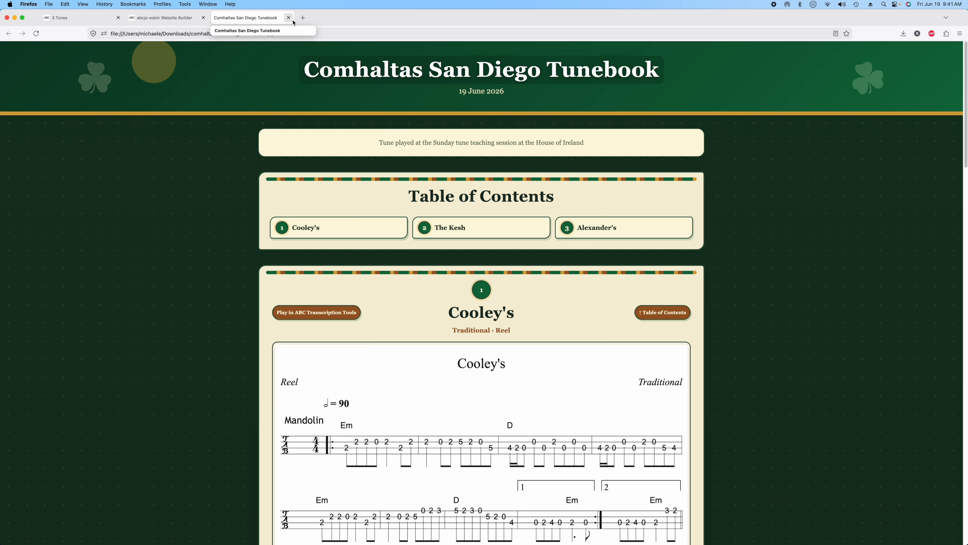
- Set the Christmas genre with Standard Guitar tablature and notation, then rebuild and save the website
left_click(363, 137)
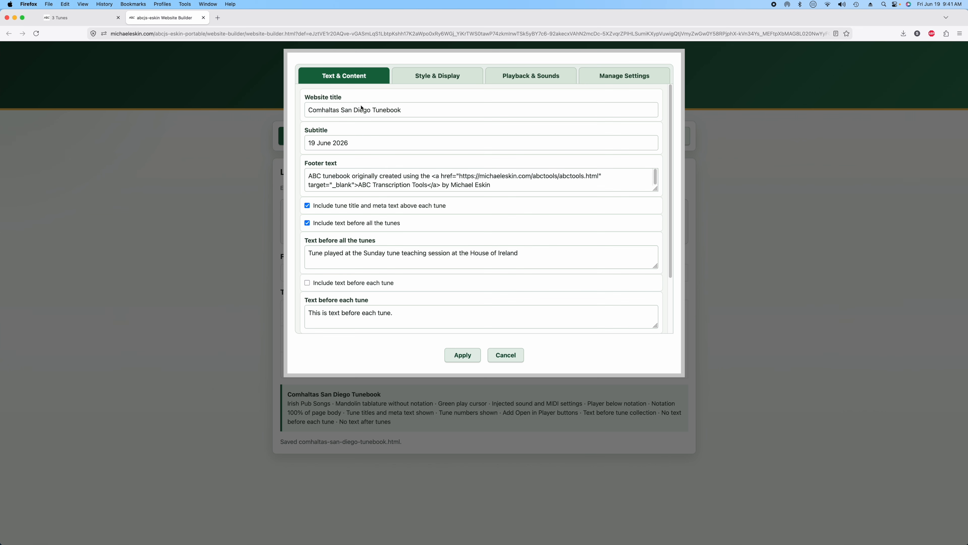
left_click(434, 73)
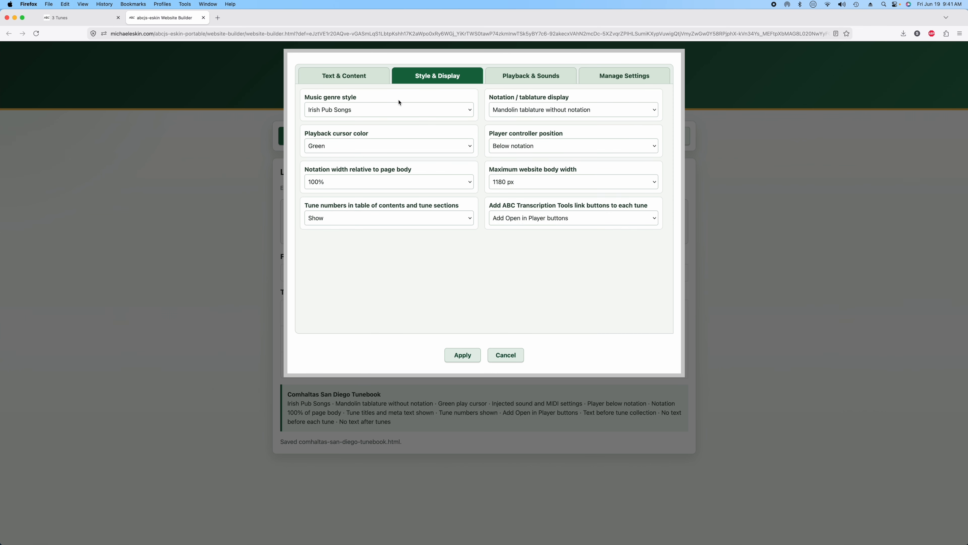
left_click(379, 108)
left_click(361, 335)
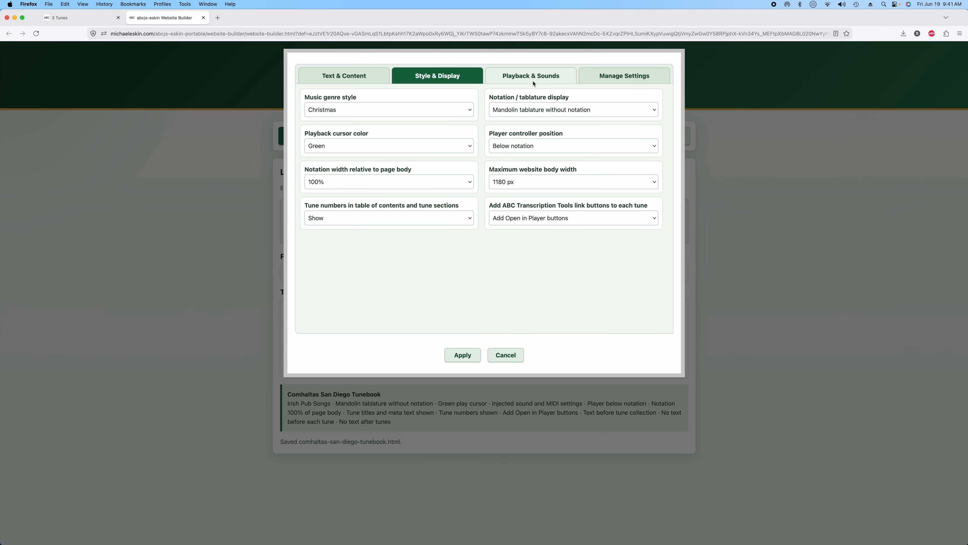
left_click(539, 110)
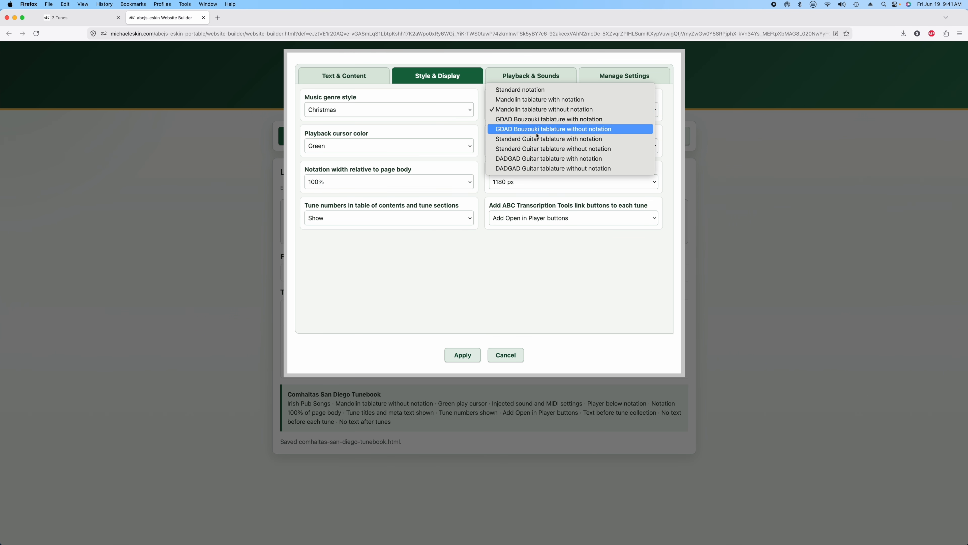
left_click(541, 142)
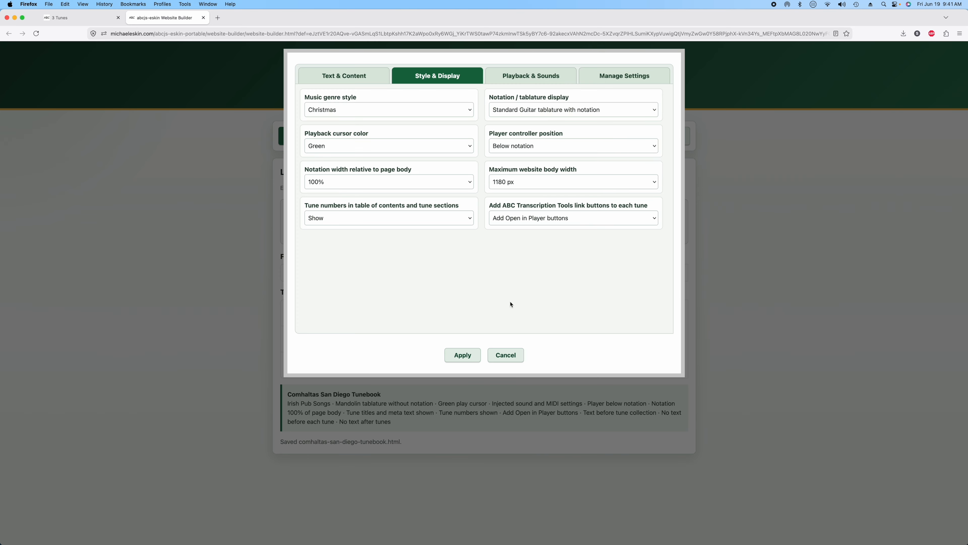
left_click(473, 354)
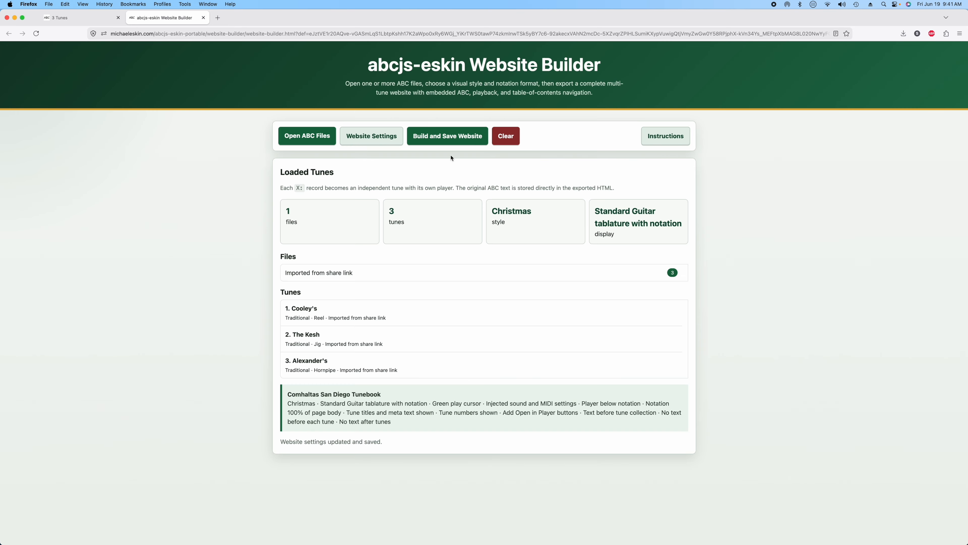
left_click(450, 138)
left_click(458, 154)
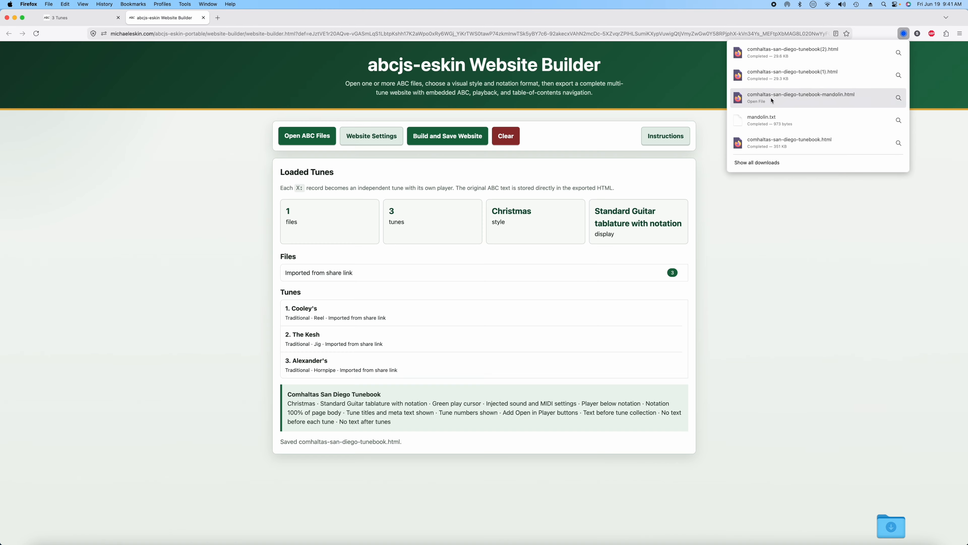
- Open the exported Christmas guitar-tab tunebook, scroll through it, then return to the Website Builder
left_click(769, 54)
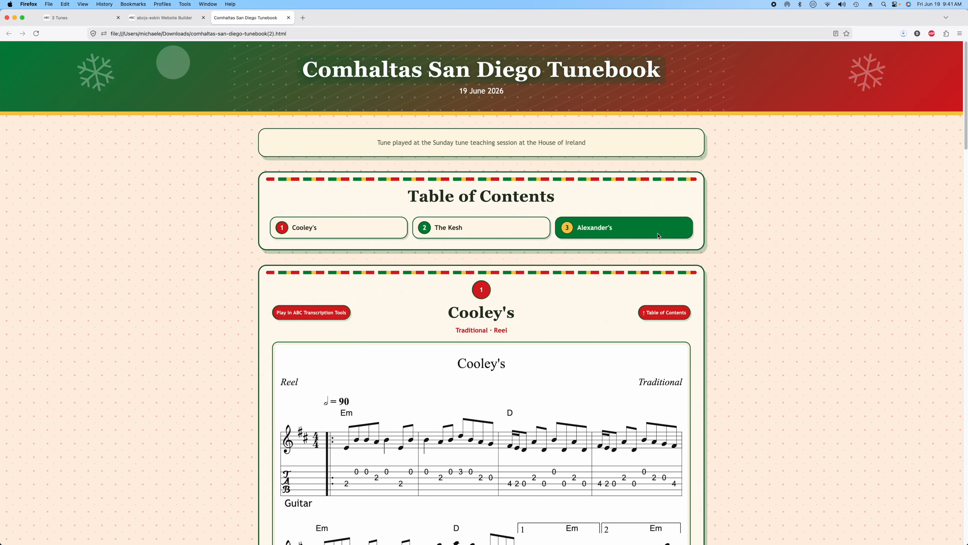
scroll(630, 316, "down", 4)
scroll(468, 297, "down", 10)
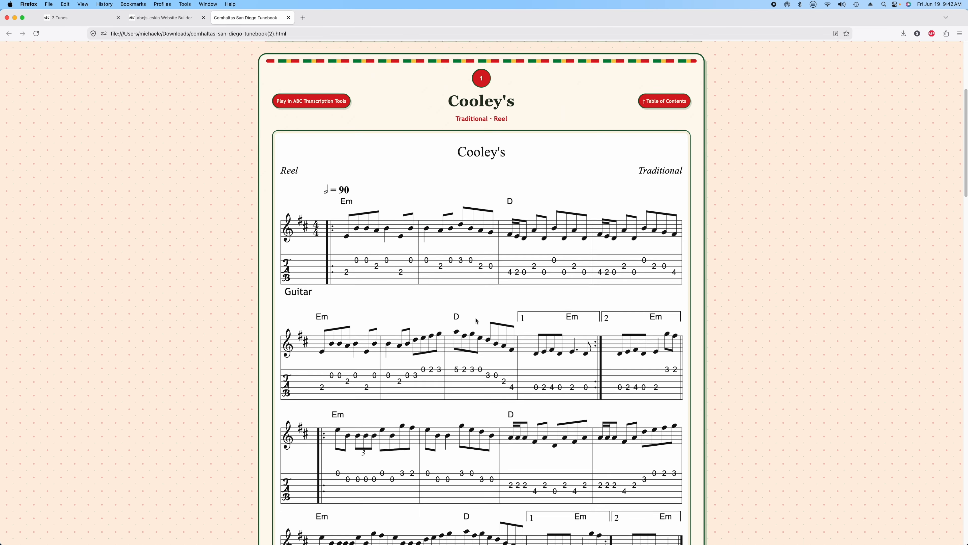
scroll(476, 267, "down", 20)
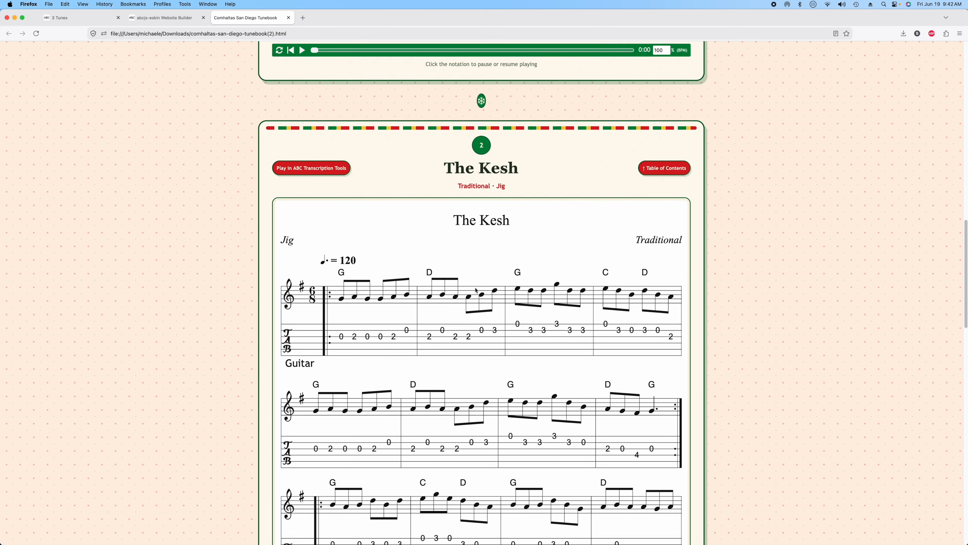
scroll(489, 317, "up", 20)
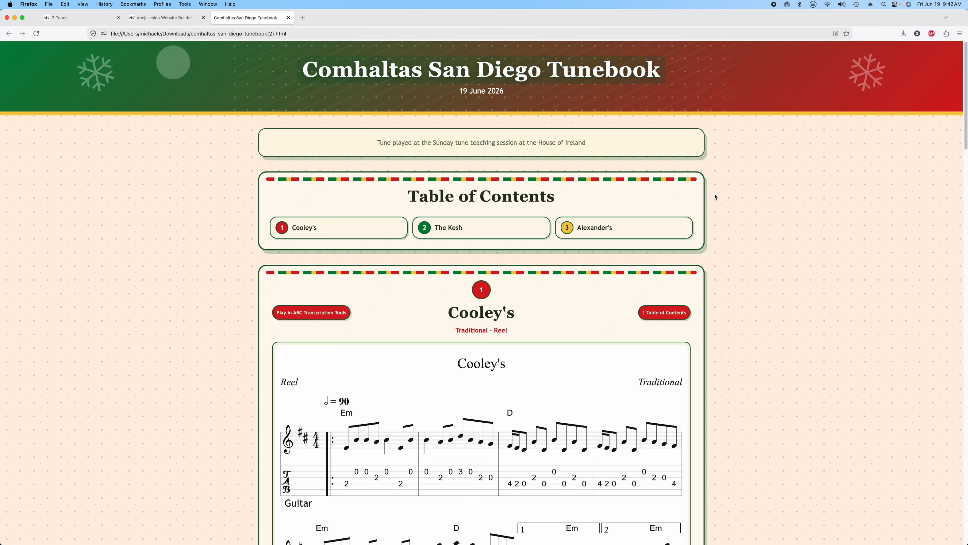
left_click(164, 18)
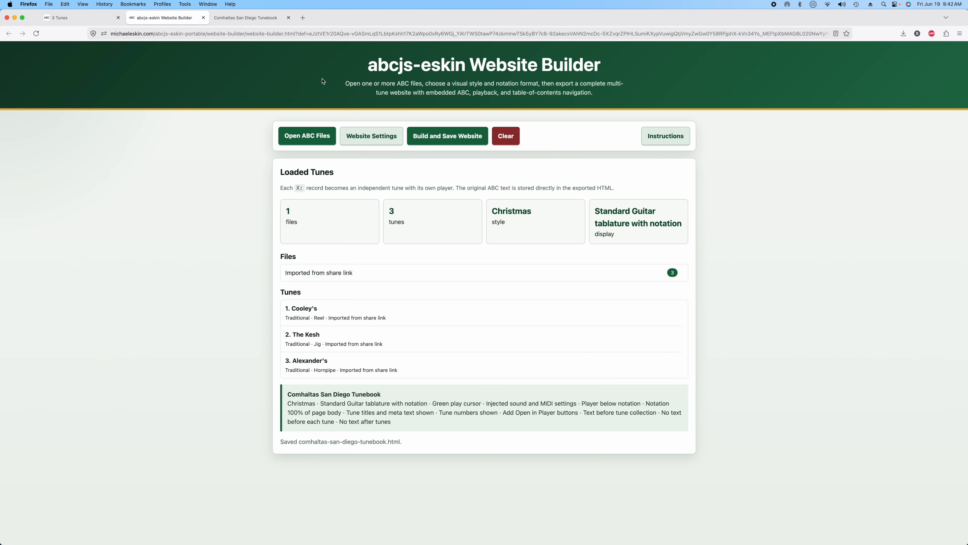
left_click(362, 134)
left_click(373, 110)
scroll(395, 112, "up", 10)
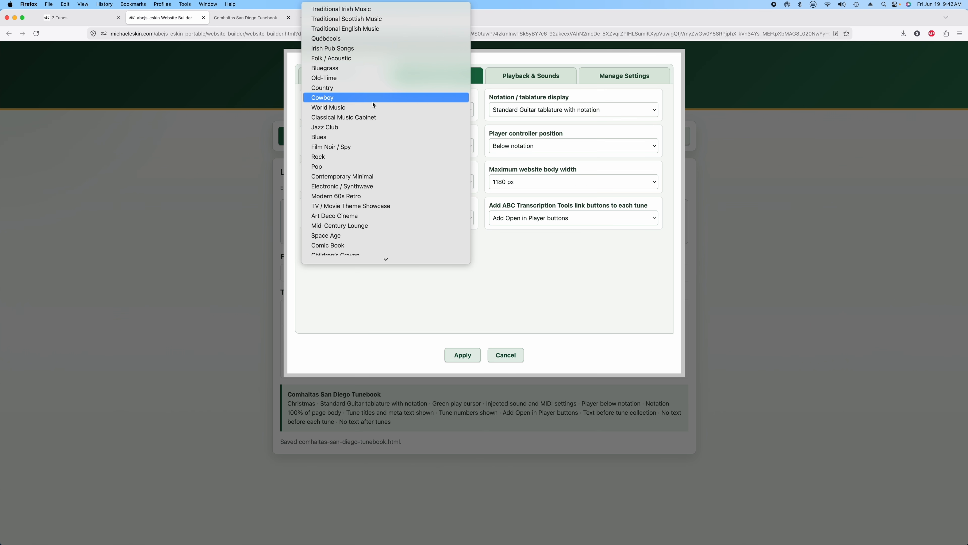
scroll(376, 145, "down", 2)
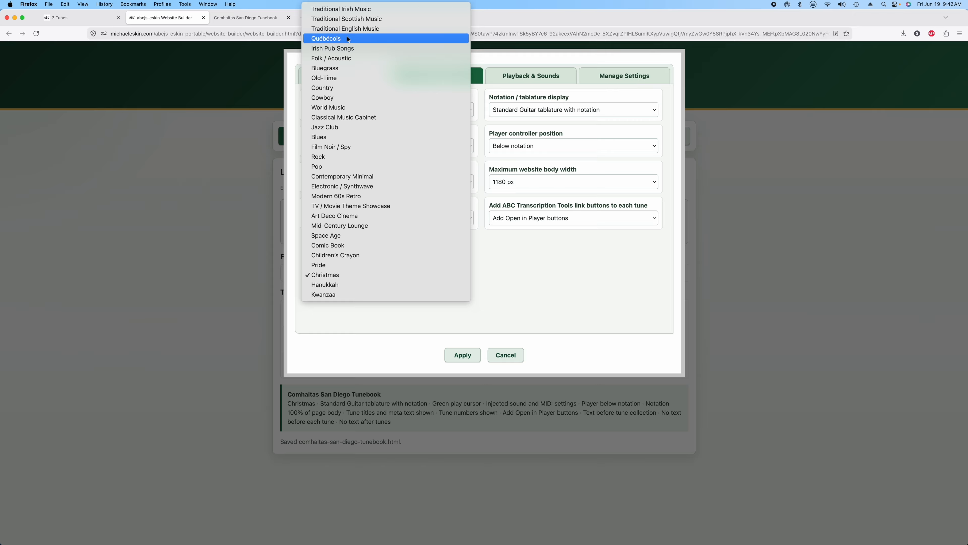
left_click(508, 269)
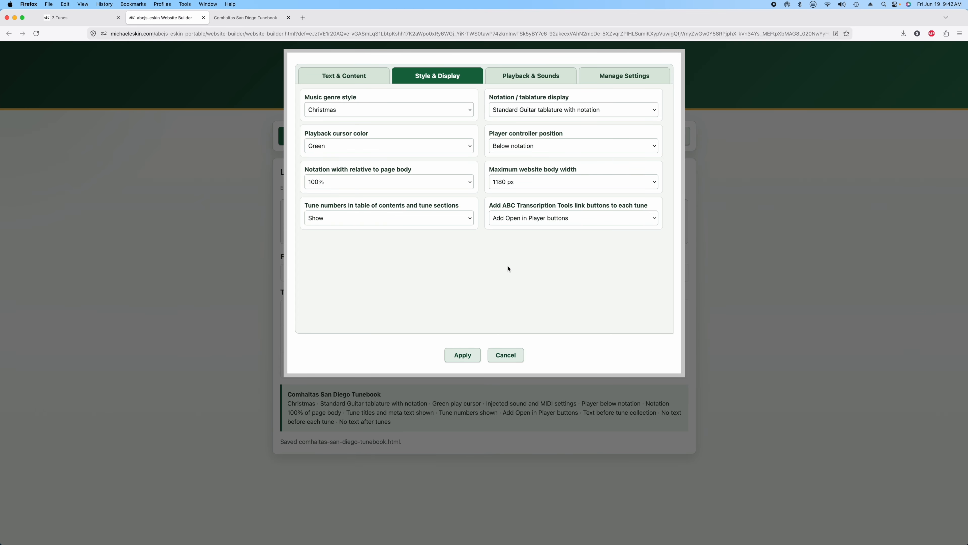
left_click(506, 355)
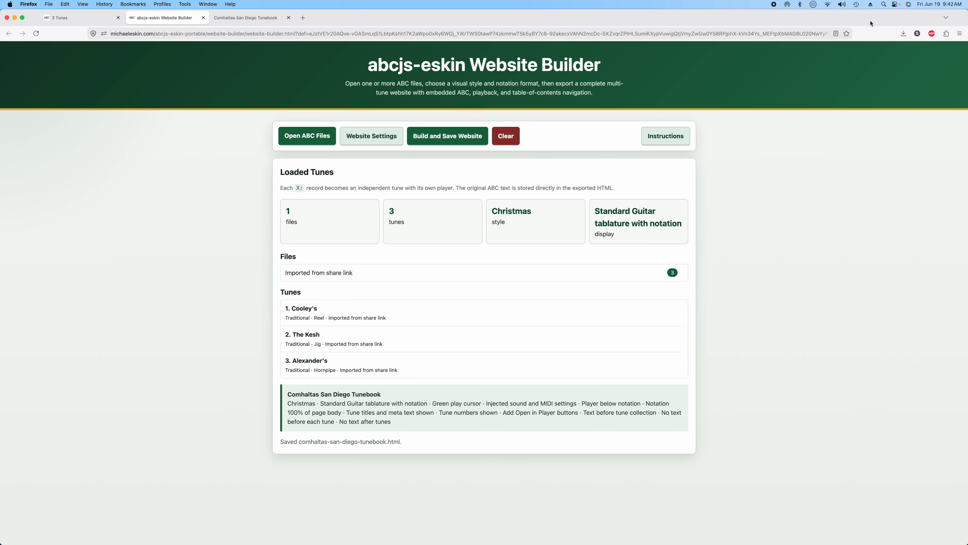